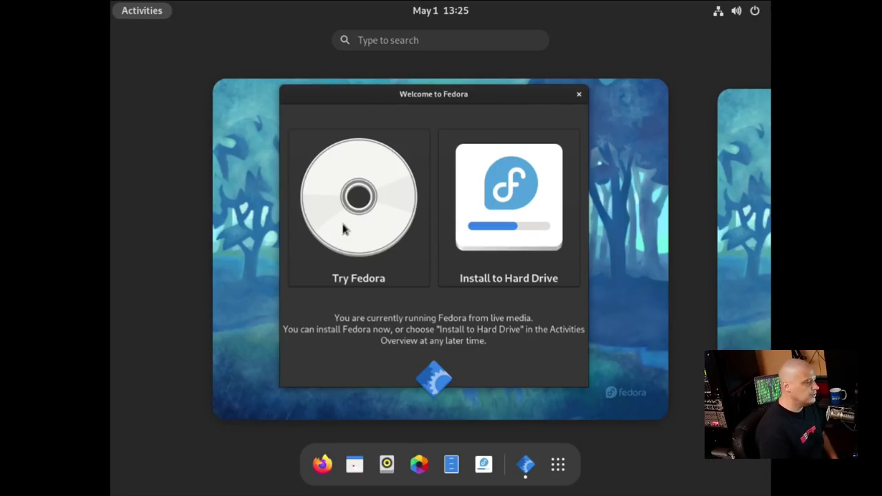
Launch Install to Hard Drive from Welcome to Fedora and continue with English (United States)
click(482, 366)
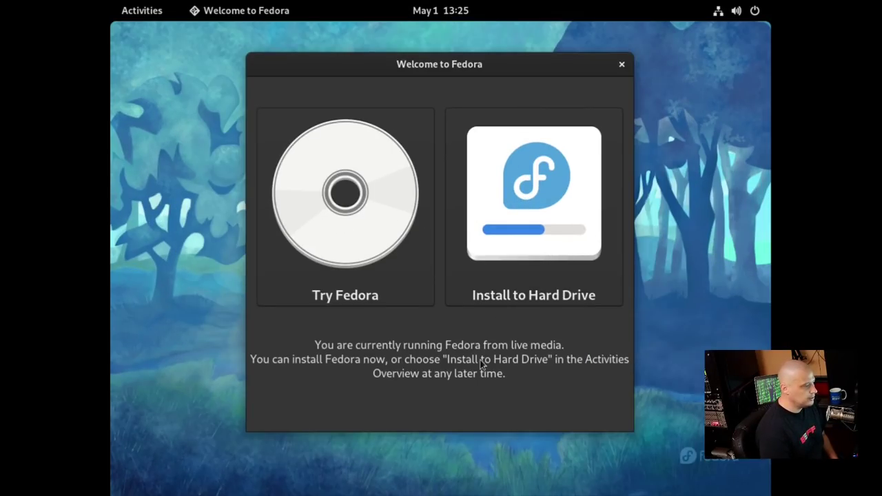
click(510, 200)
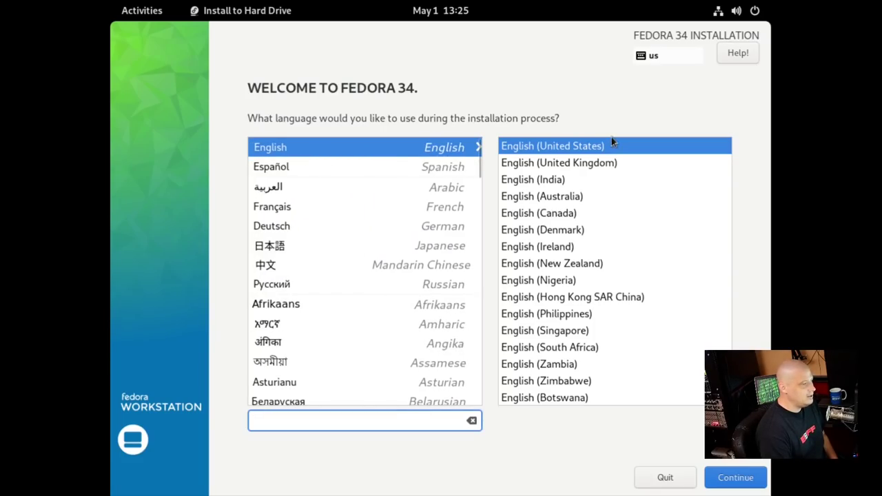
click(727, 480)
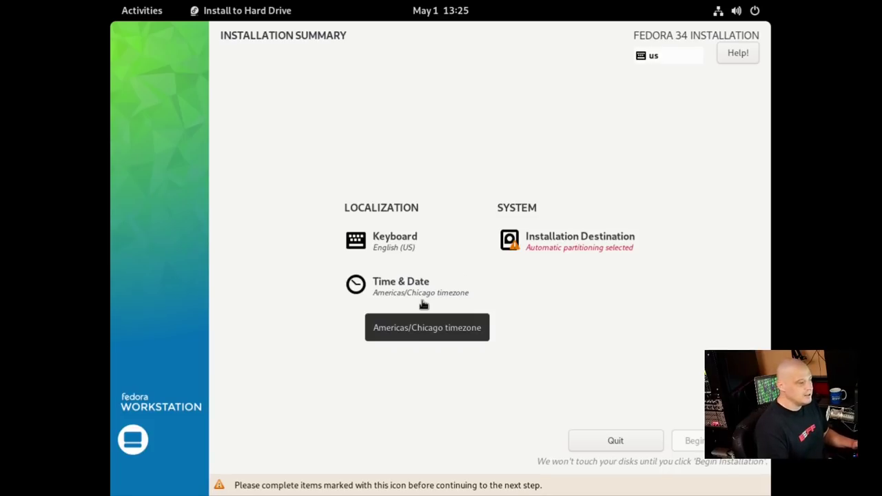
Open Installation Destination, deselect the 25 GiB disk and return to the summary
click(598, 244)
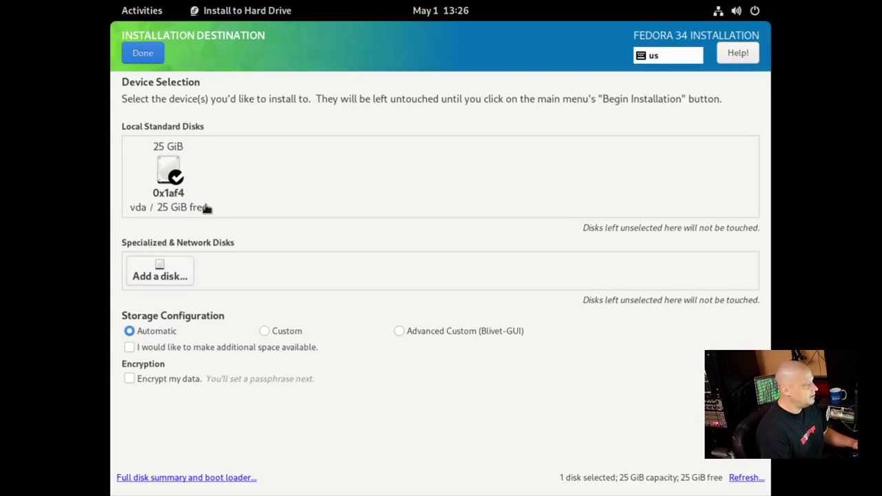
click(169, 182)
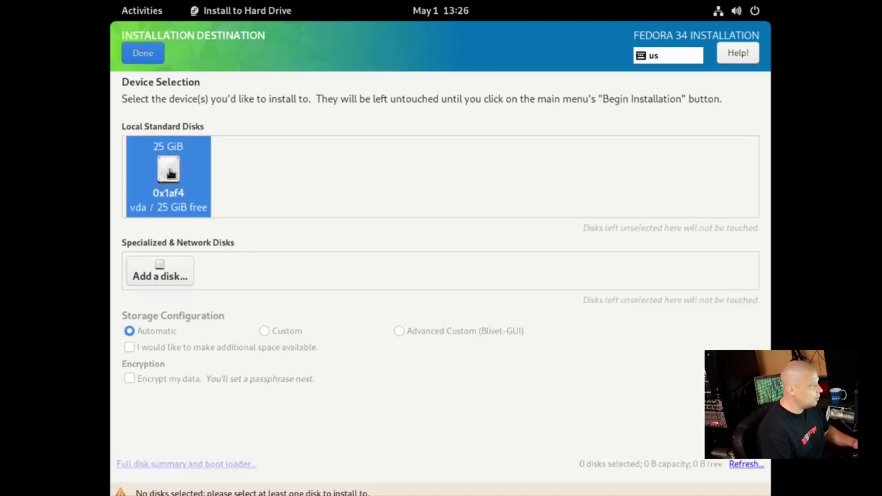
click(144, 56)
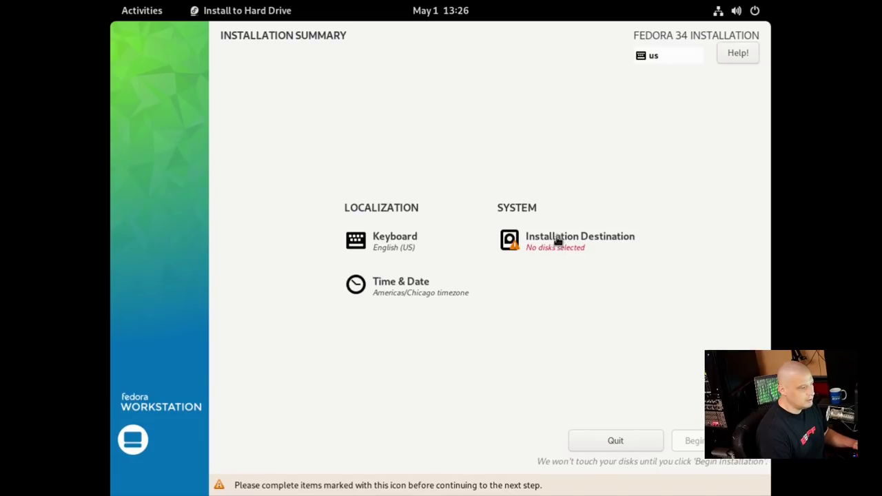
Choose the 25 GiB disk as the destination, confirm with Done, and begin installation
click(557, 240)
click(171, 173)
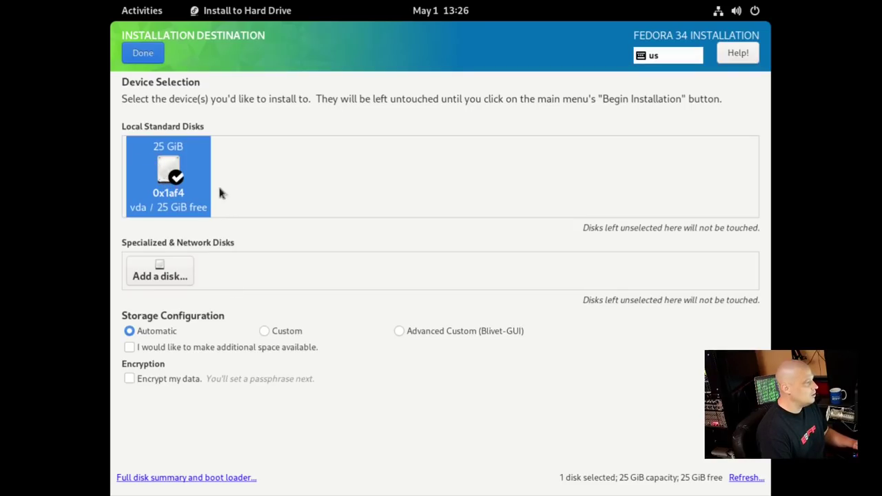
click(171, 183)
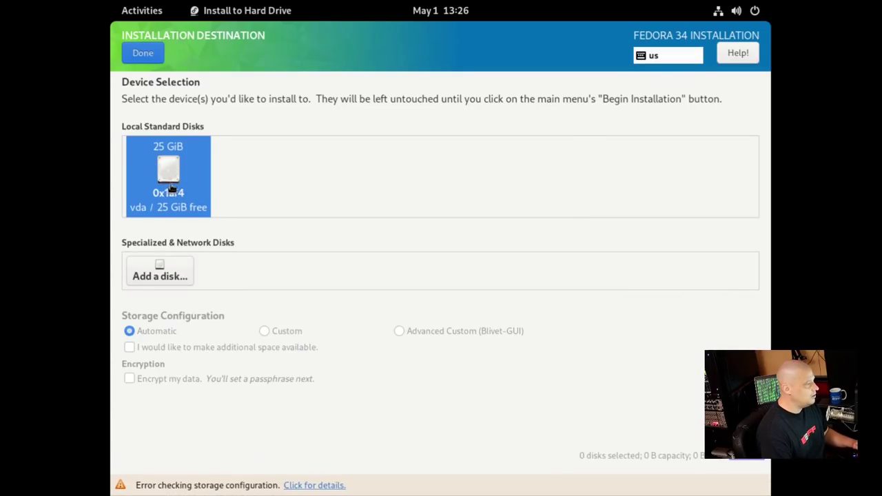
click(171, 185)
click(171, 183)
click(171, 183)
click(171, 184)
click(171, 183)
double_click(158, 166)
click(158, 165)
click(158, 165)
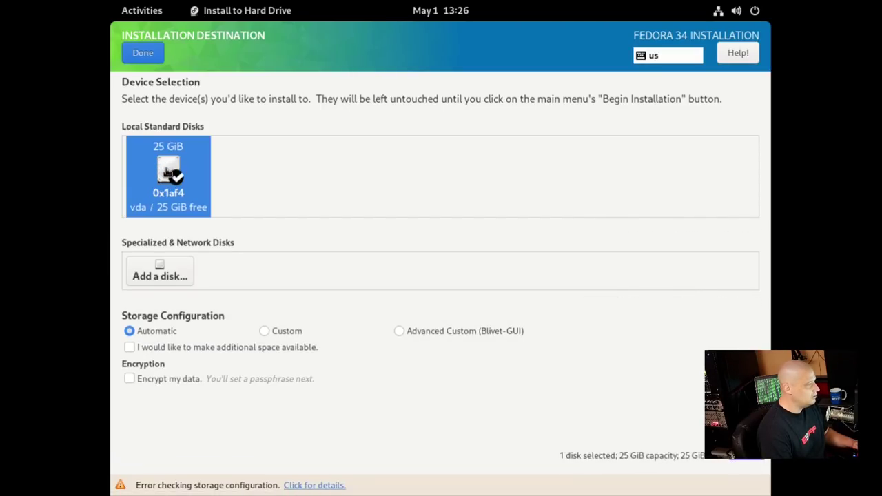
click(148, 51)
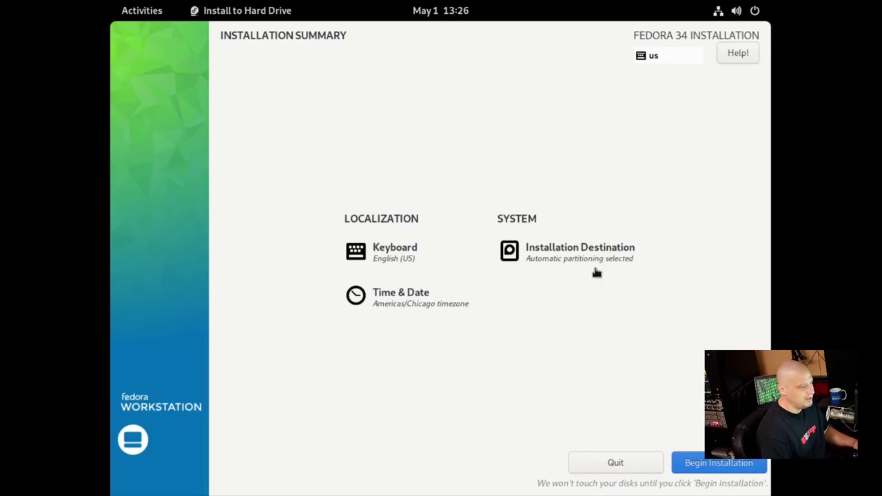
click(696, 468)
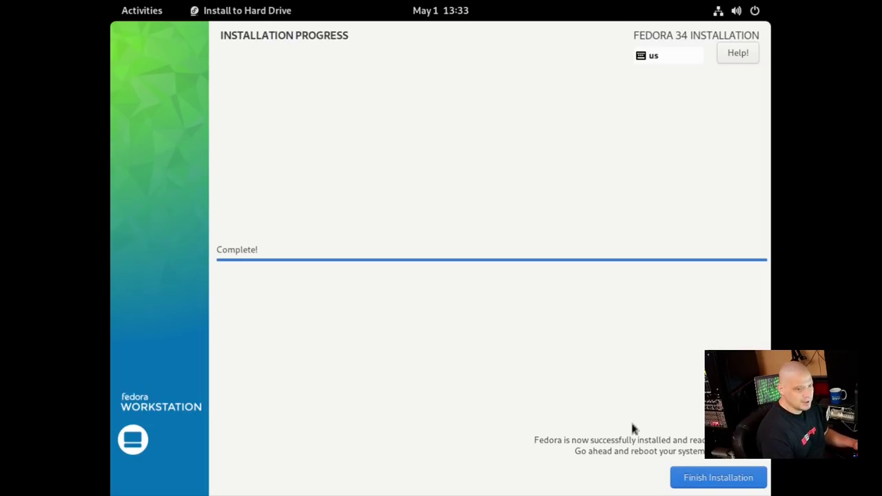
Once installation reports Complete!, finish the installation and close the installer
click(703, 485)
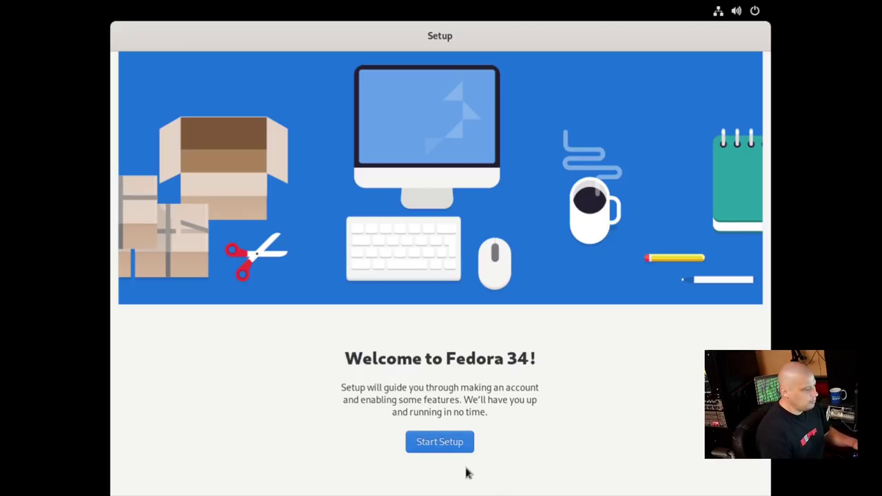
Start setup, disable problem reporting and location services, and skip online accounts
click(434, 448)
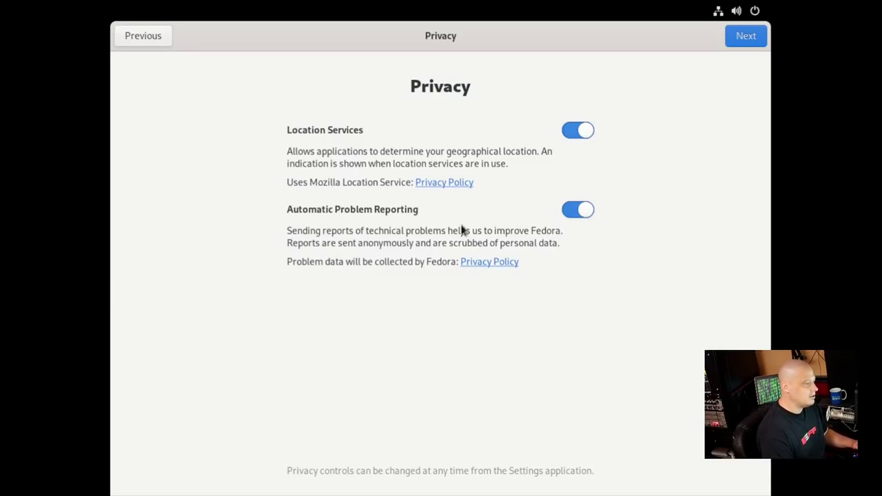
click(590, 212)
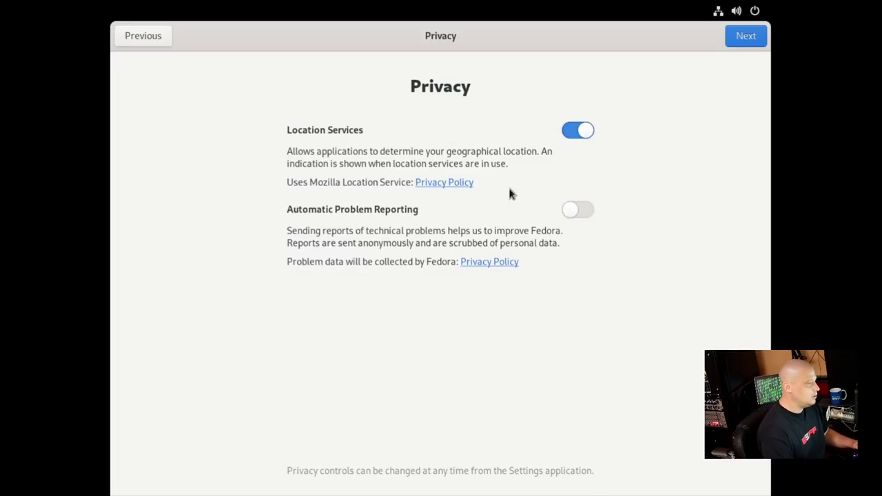
click(572, 132)
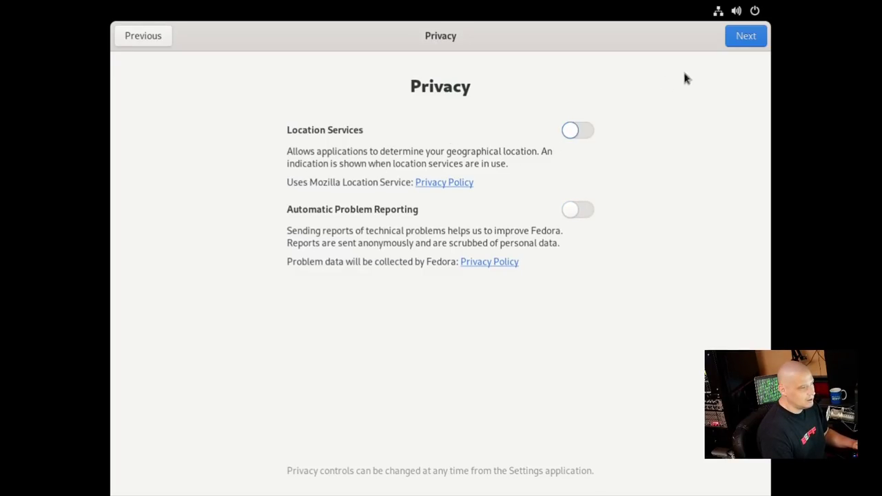
click(747, 37)
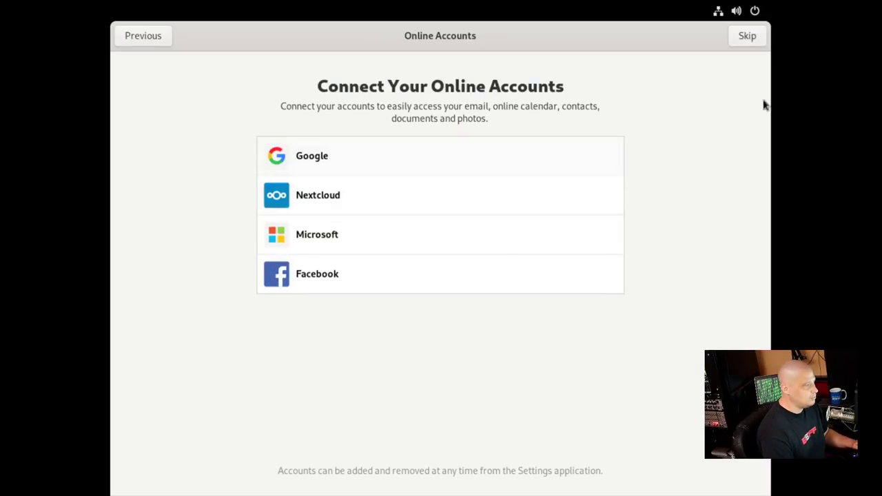
click(747, 36)
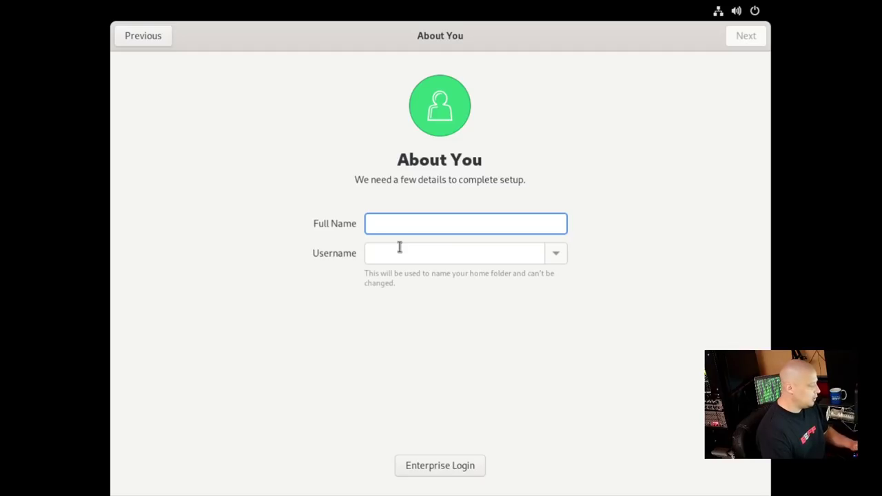
Enter the user's name, set and confirm the account password, and finish setup
text(dt)
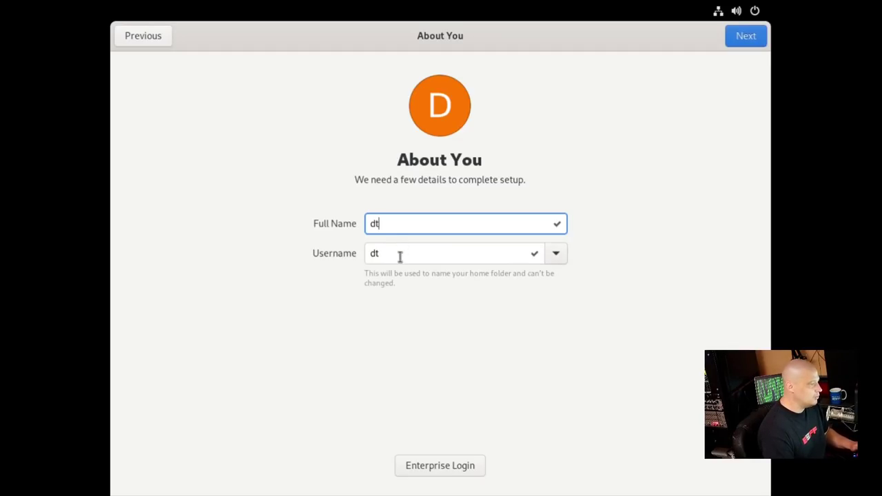
click(732, 38)
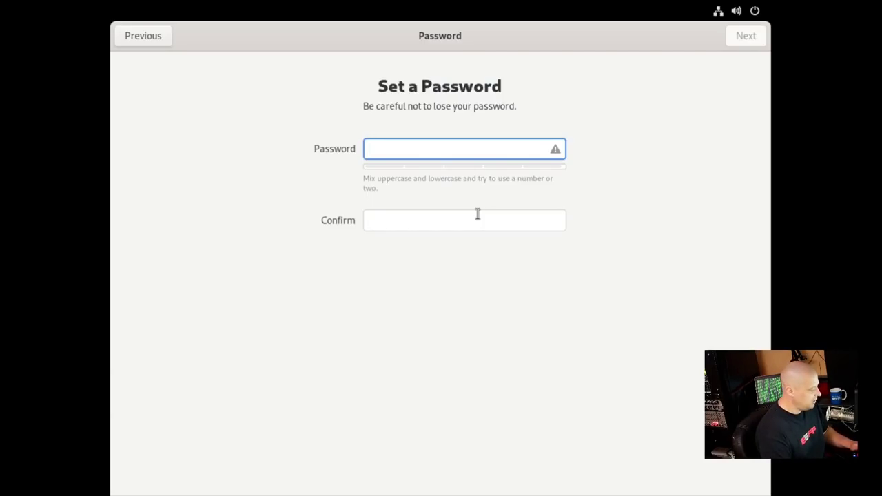
click(380, 221)
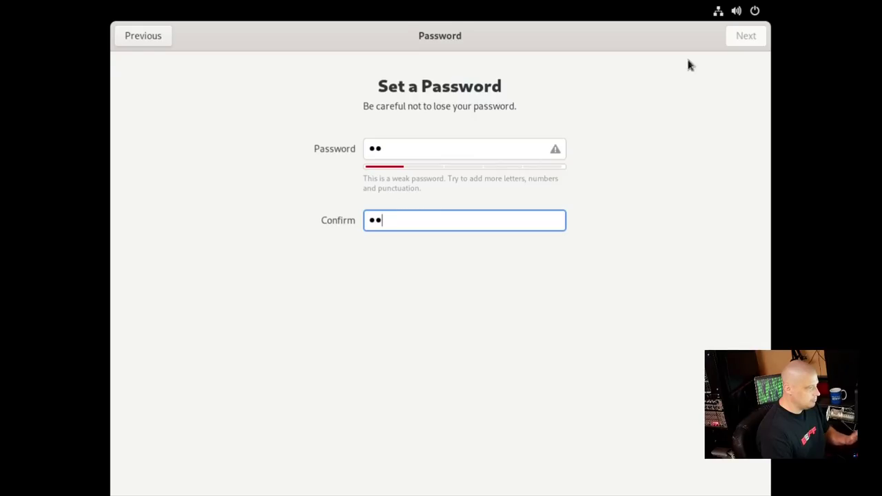
click(741, 36)
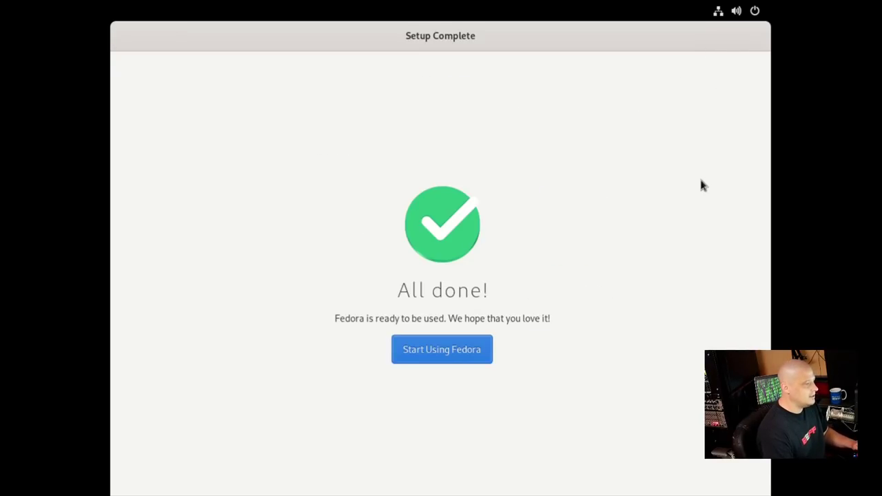
click(448, 351)
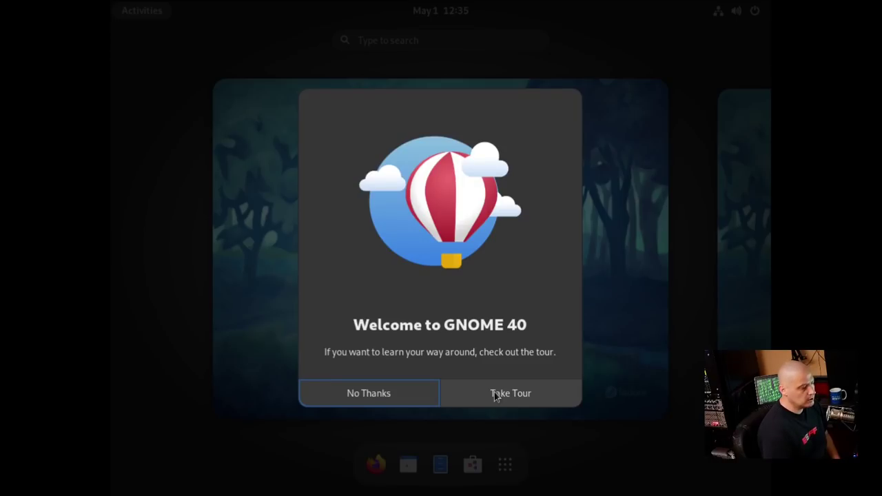
Step through every GNOME 40 Tour page to the final Fedora 34 page and close it
click(495, 395)
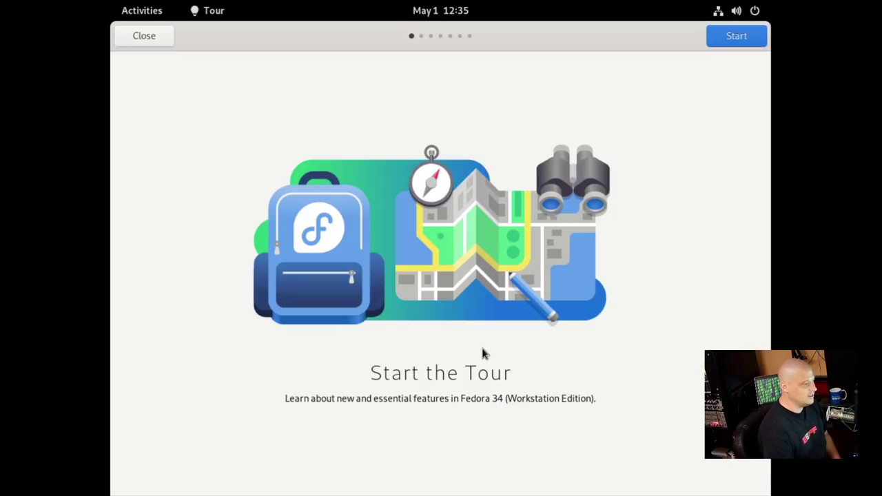
click(732, 35)
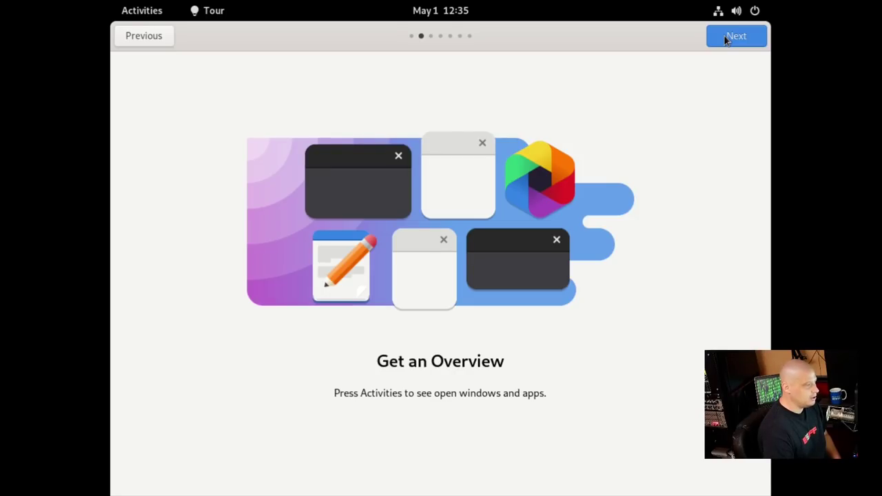
click(725, 36)
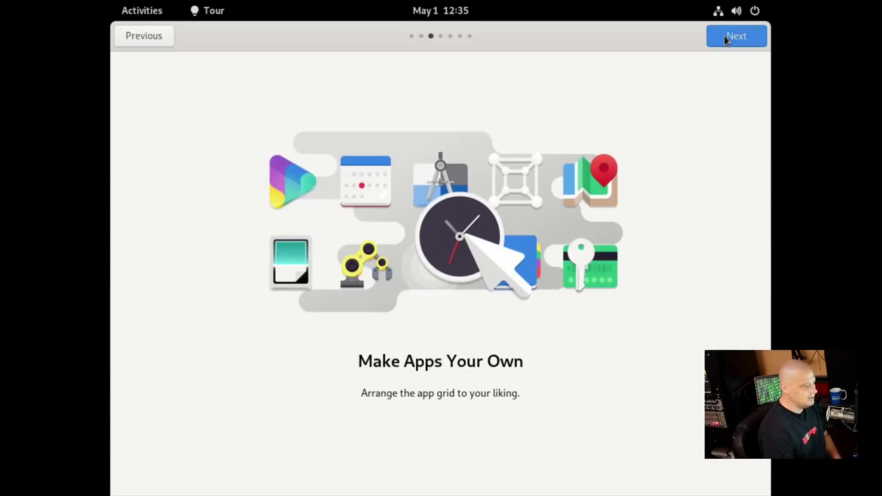
click(724, 36)
click(724, 36)
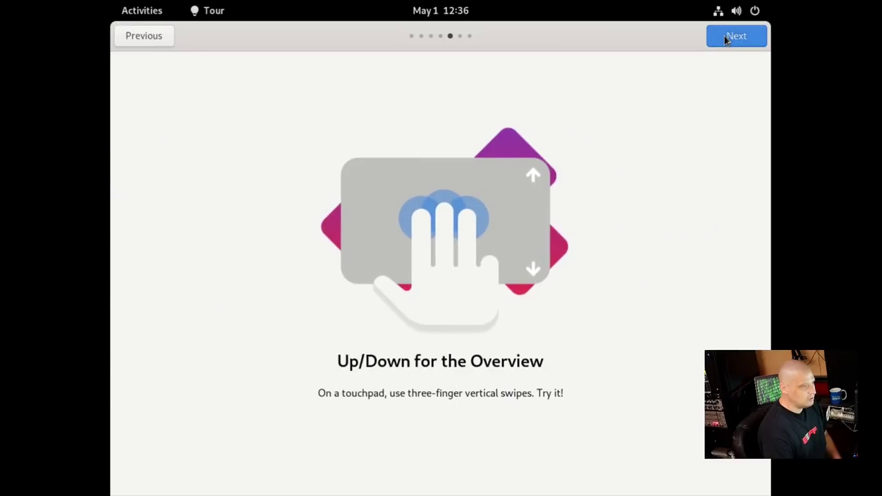
click(725, 36)
click(725, 35)
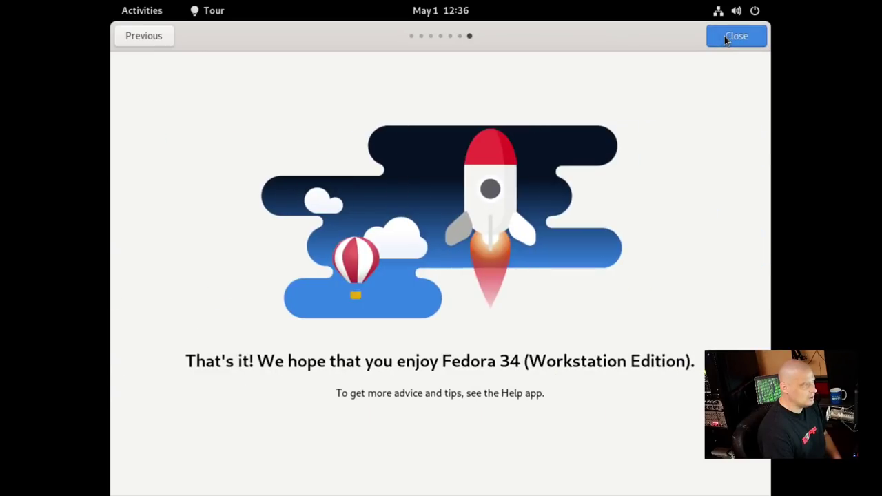
click(725, 35)
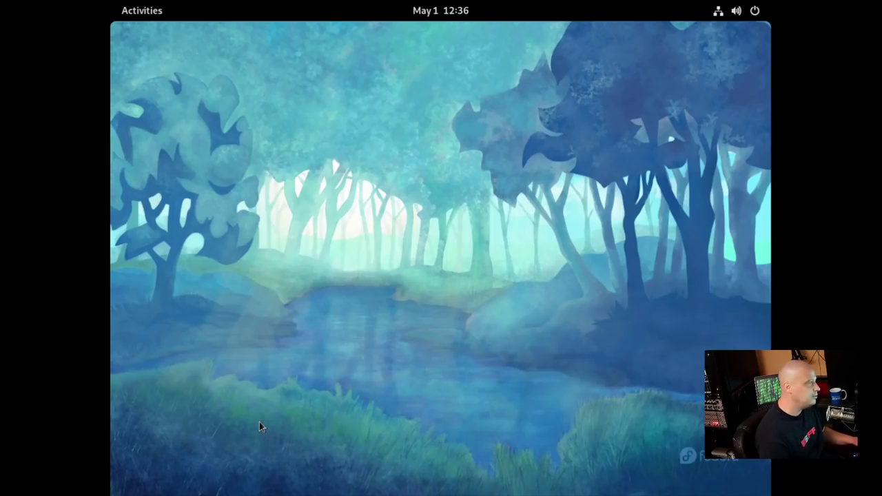
Browse the installed applications grid from the overview, then focus the overview search field
key(super)
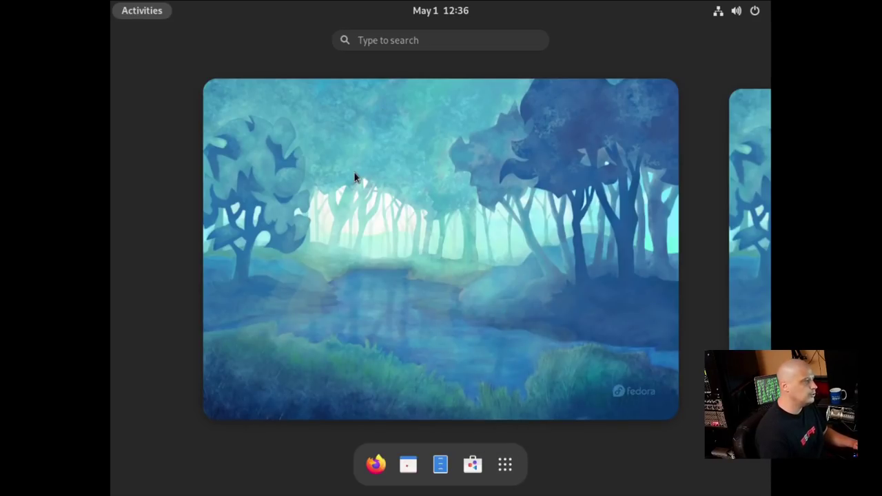
click(506, 466)
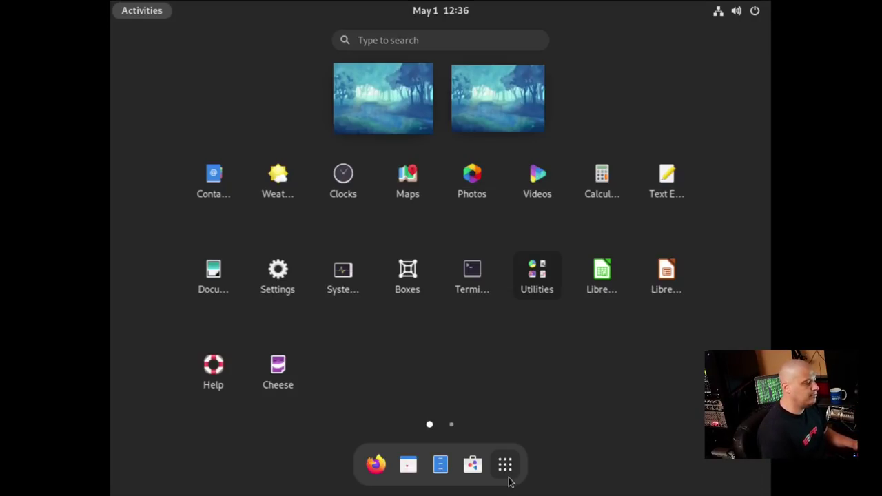
click(391, 40)
Search 'display', set Displays resolution to 1920 × 1080 (16:9), keep changes, and close Settings
text(display)
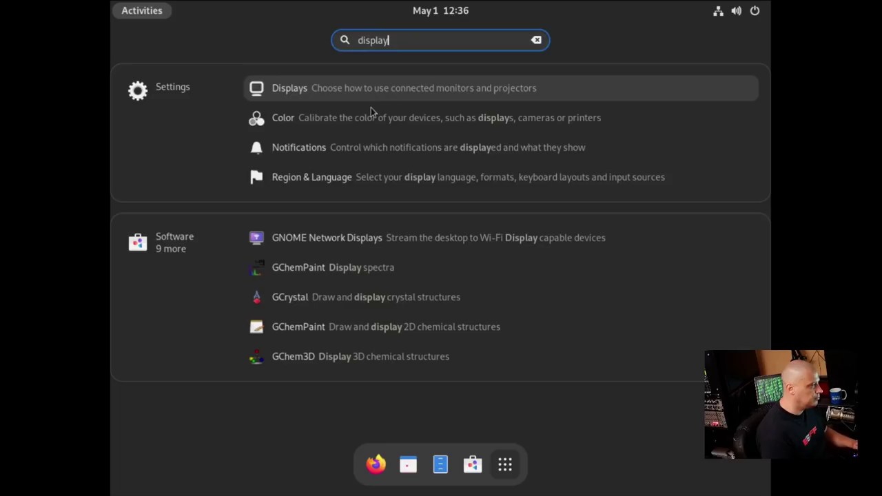
click(368, 90)
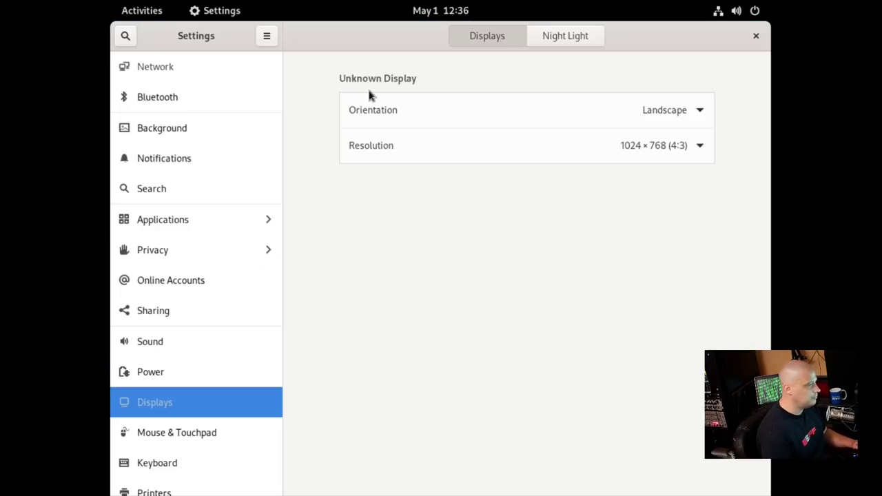
click(544, 148)
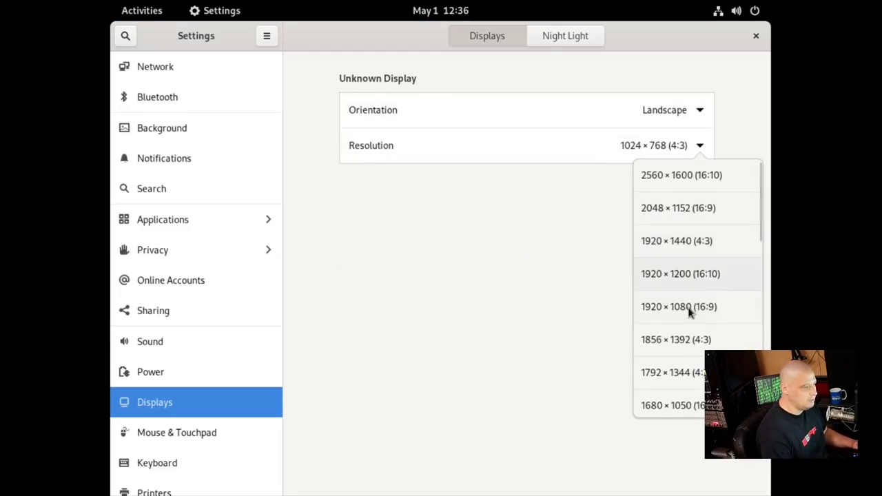
click(689, 309)
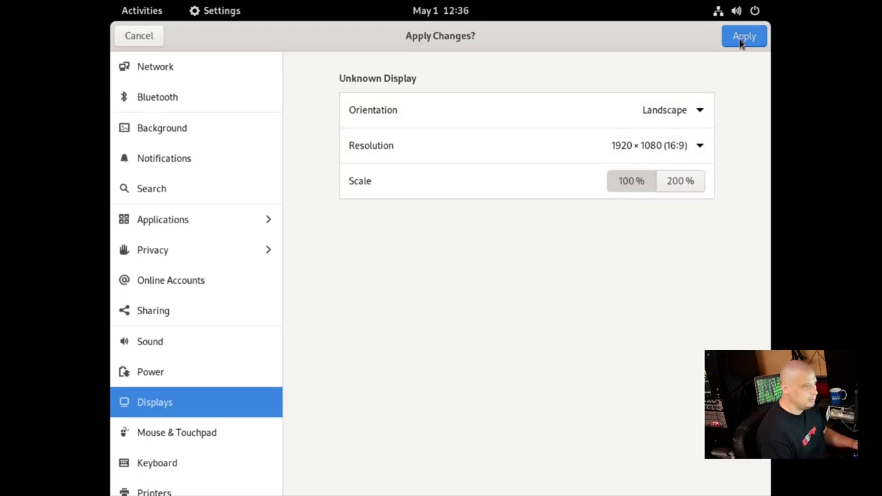
click(743, 37)
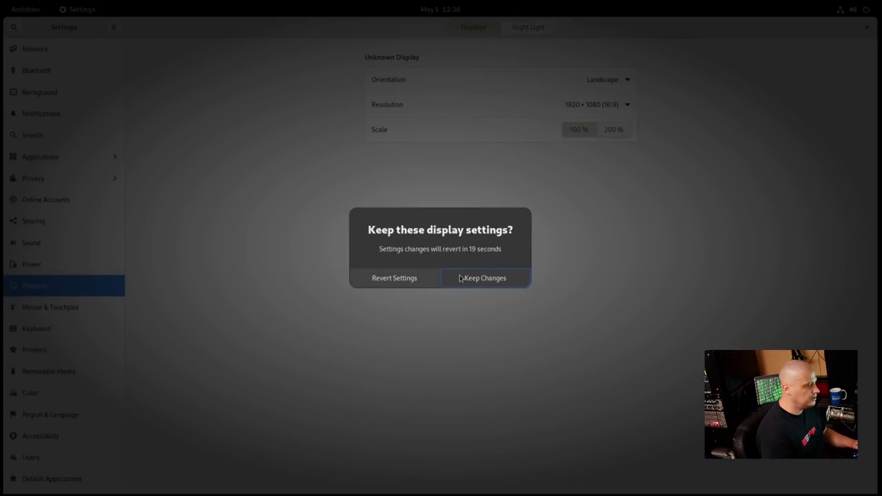
click(461, 278)
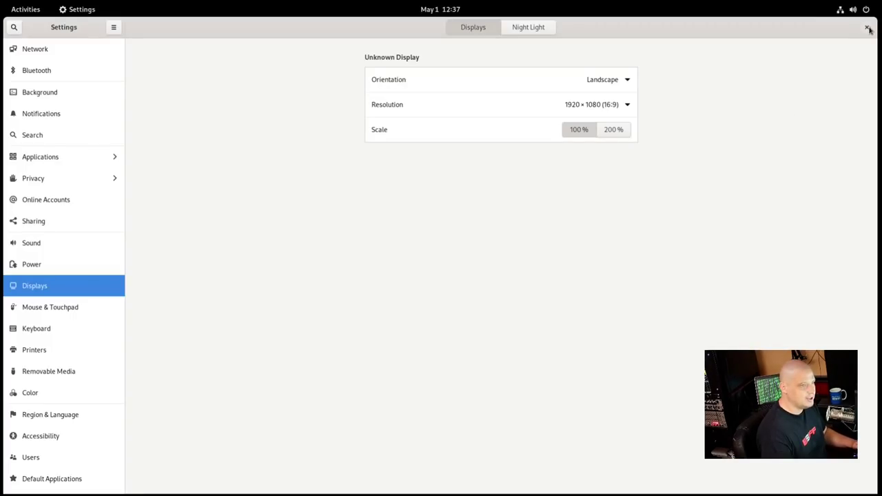
click(868, 28)
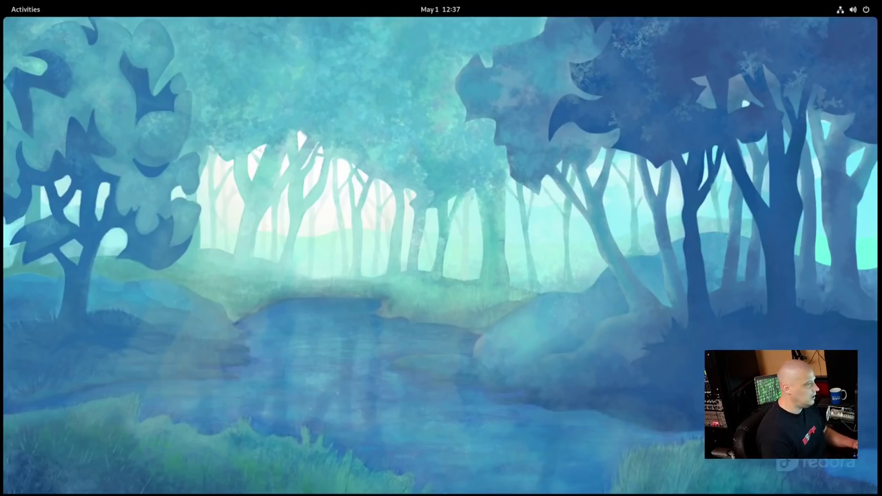
Toggle the Activities overview on and off several times, then show the application grid
key(super)
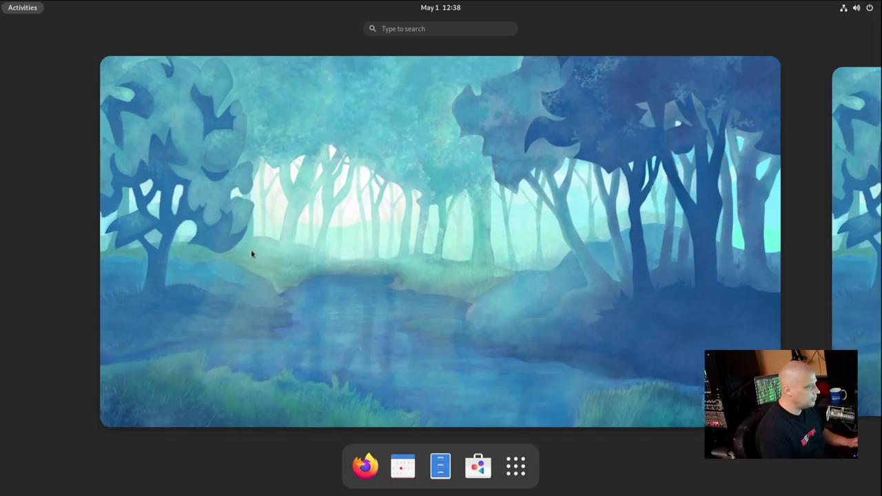
click(586, 297)
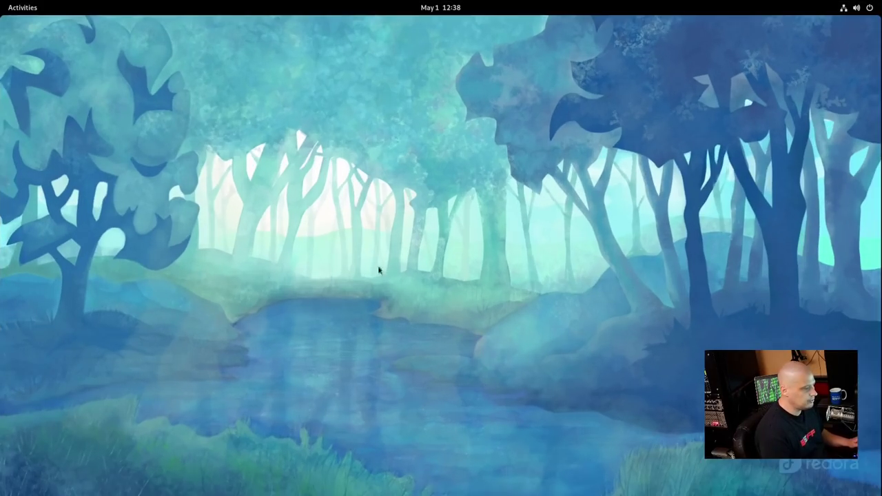
click(13, 6)
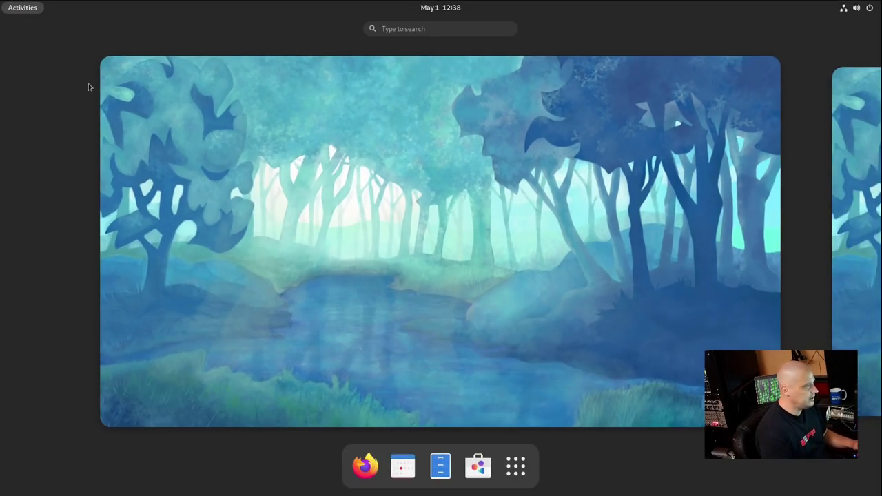
click(17, 7)
click(31, 9)
click(31, 8)
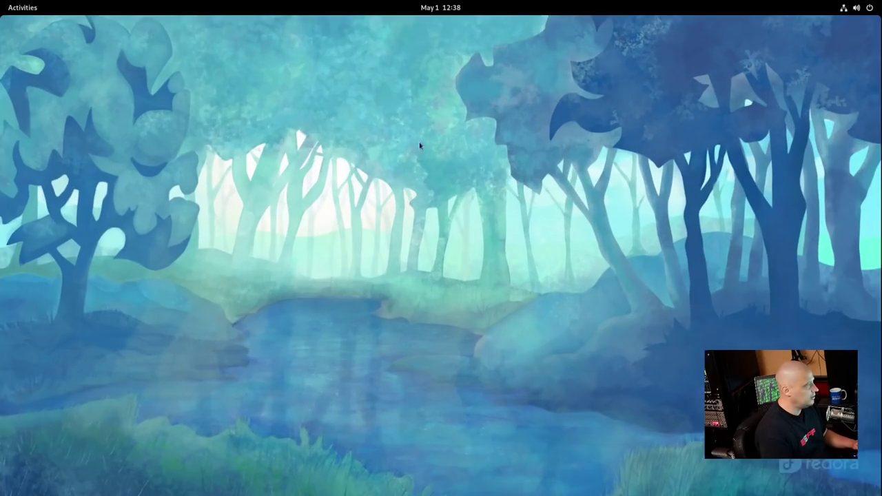
click(21, 8)
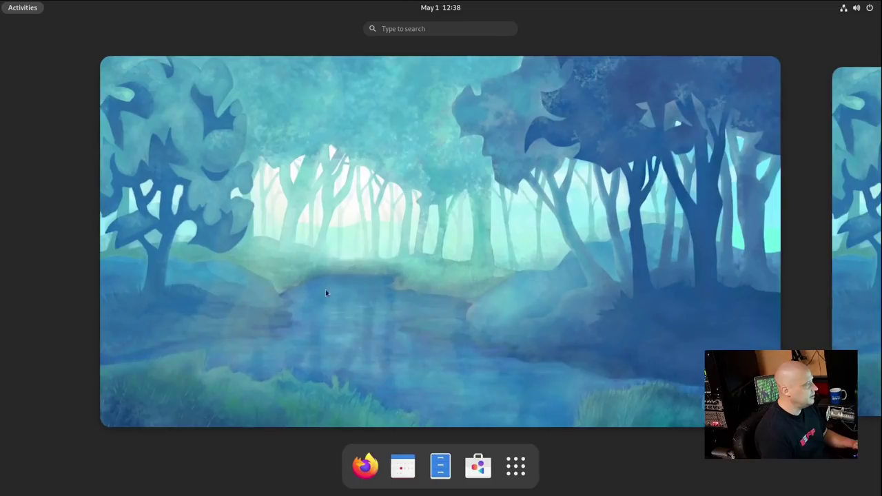
click(516, 466)
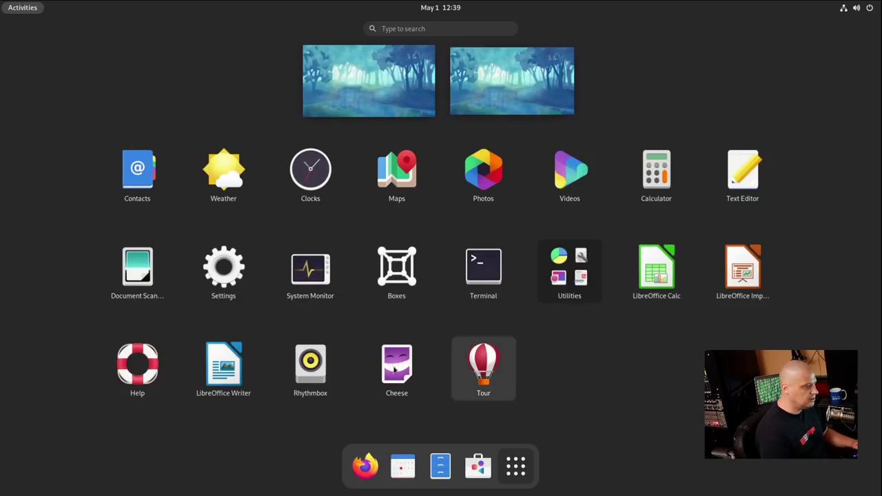
Maximise the Terminal window, enlarge its text with Ctrl++, and clear stray characters
click(507, 275)
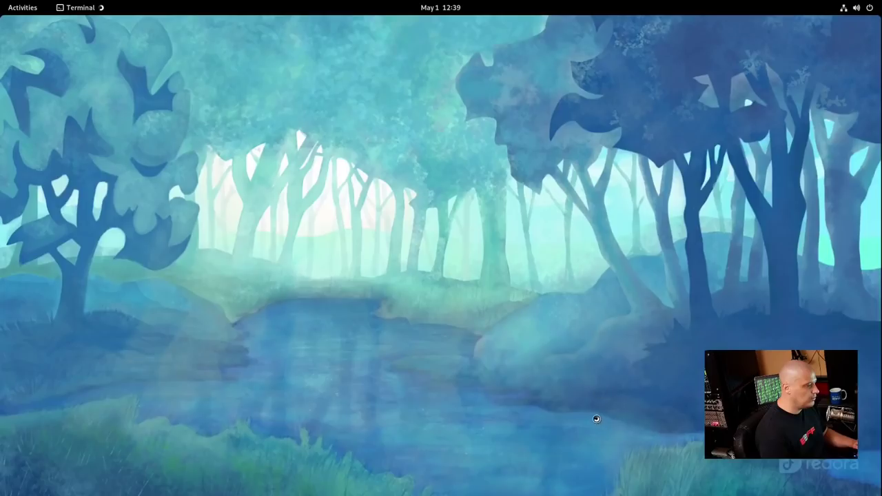
double_click(341, 38)
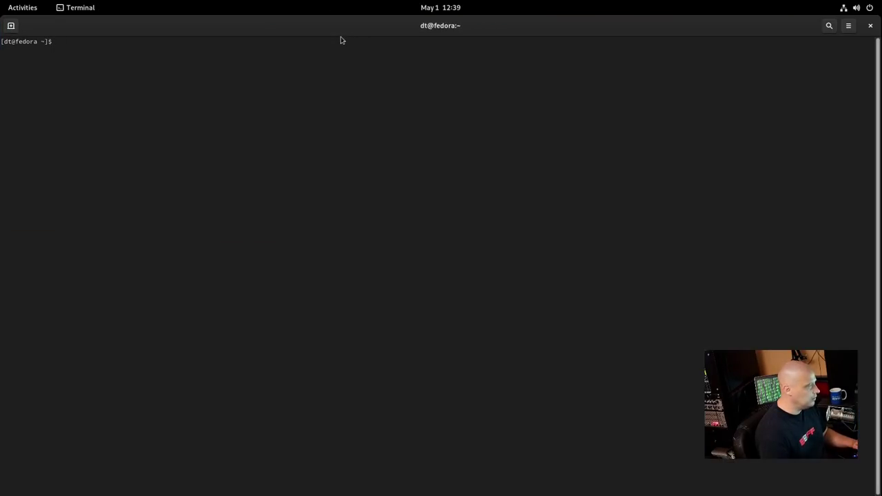
text(====)
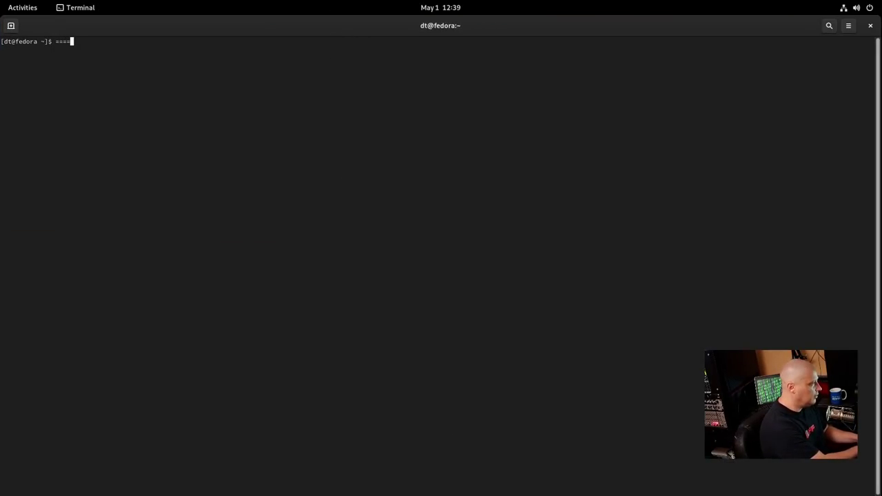
key(ctrl+plus)
key(ctrl+plus)
key(ctrl+plus)
key(ctrl+plus)
key(ctrl+plus)
key(ctrl+plus)
key(BackSpace)
key(BackSpace)
key(BackSpace)
key(BackSpace)
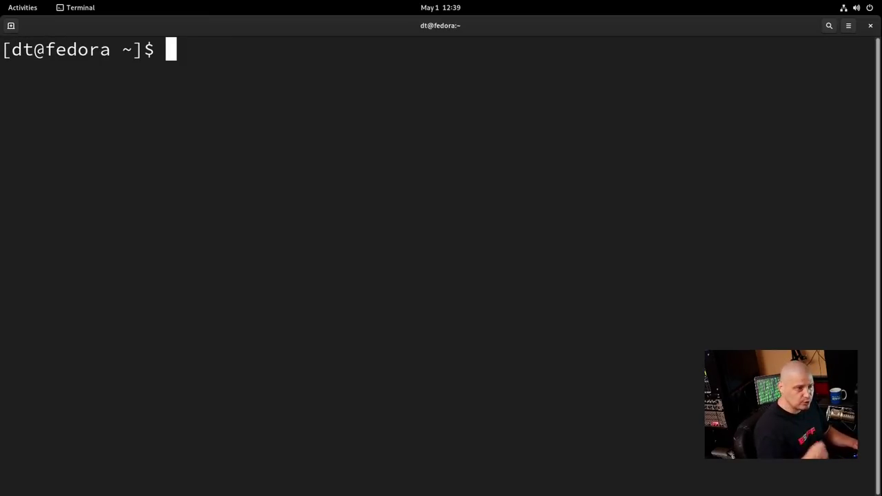
Run 'uname -r' and 'htop', then type 'sudo dnf install htop'
text(uname -r)
key(Return)
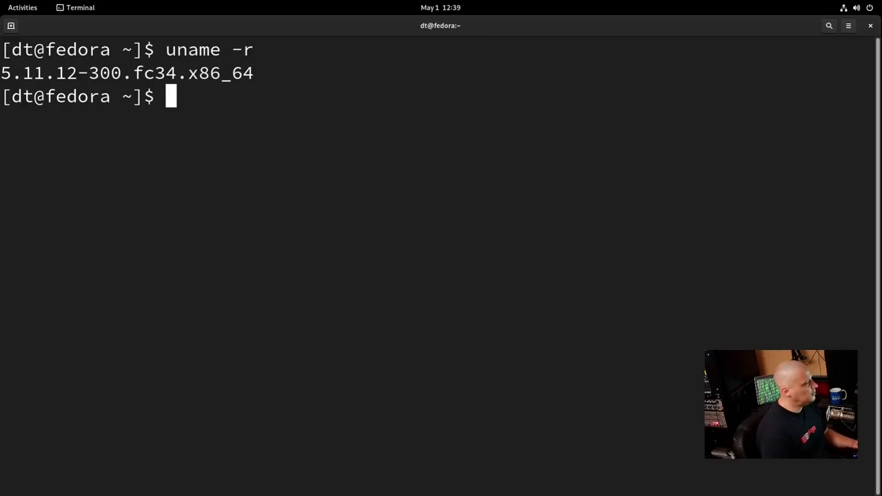
text(htop)
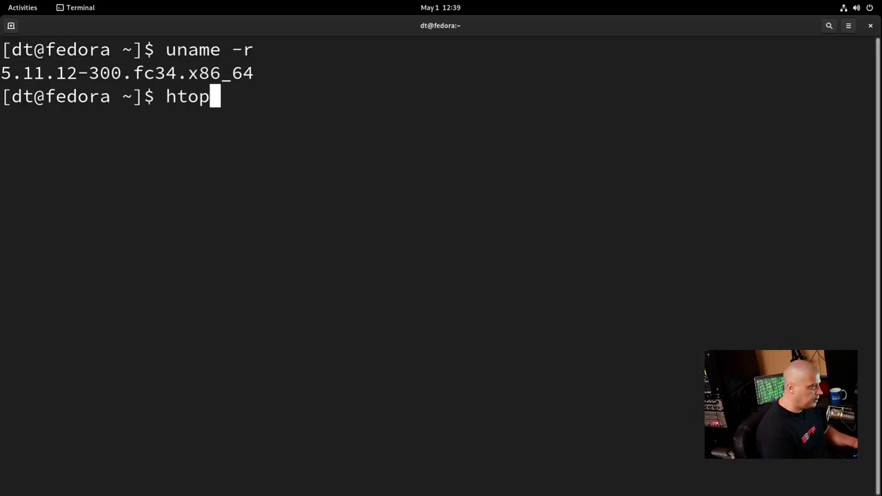
key(Return)
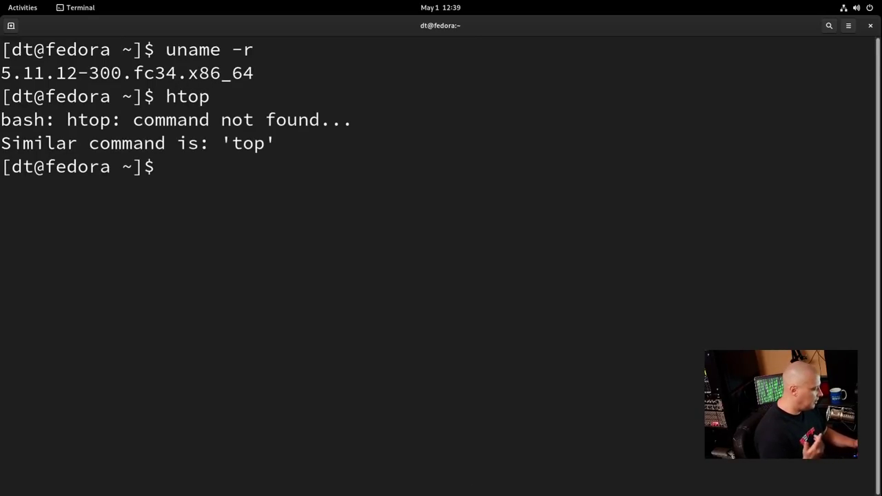
text(sudo)
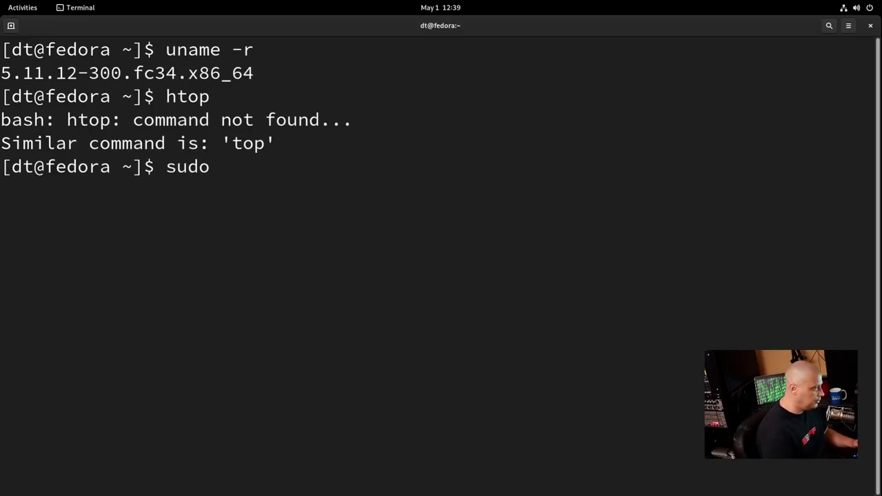
text( dnf install )
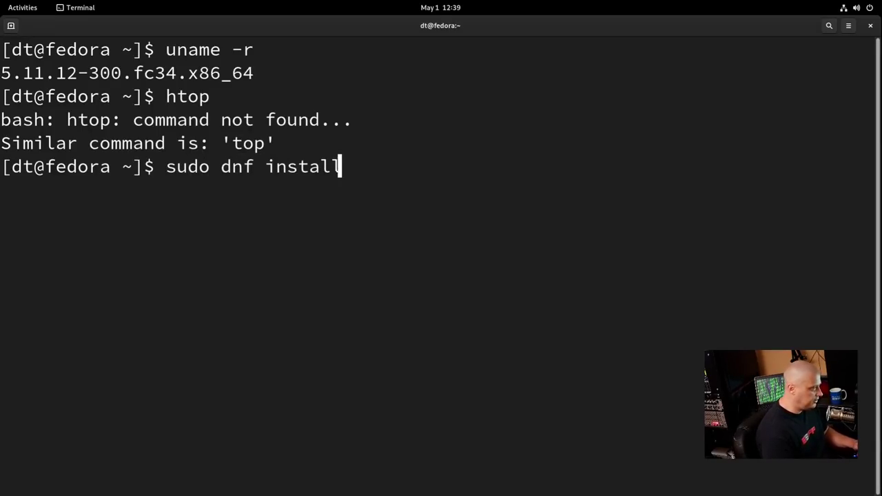
text(htop)
Run the htop install, enter the sudo password, and confirm with 'y' to install htop-3.0.5-4.fc34
key(Return)
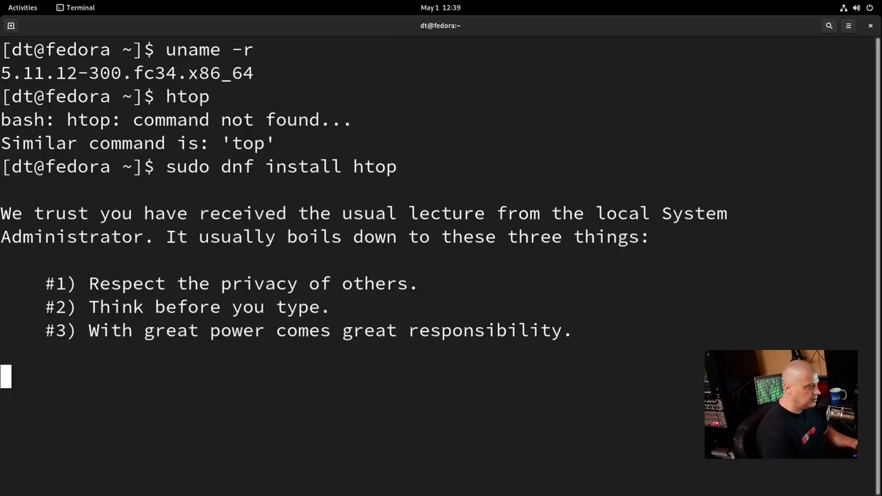
key(Return)
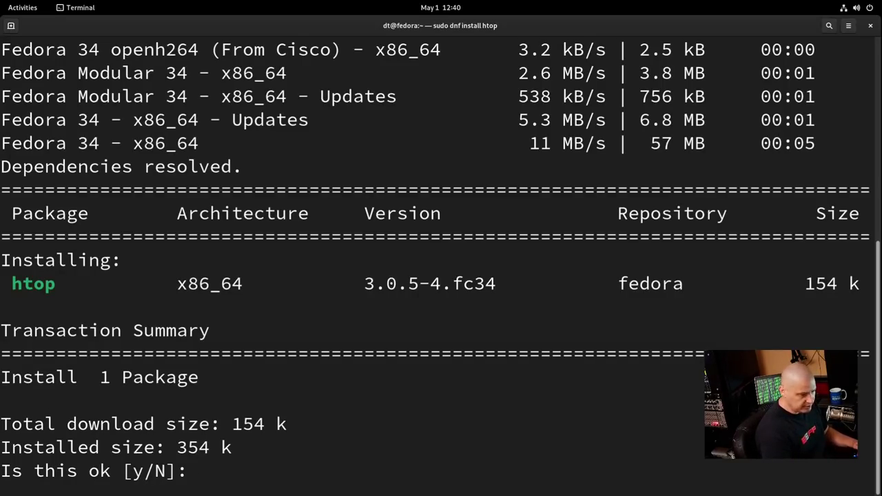
text(y)
key(Return)
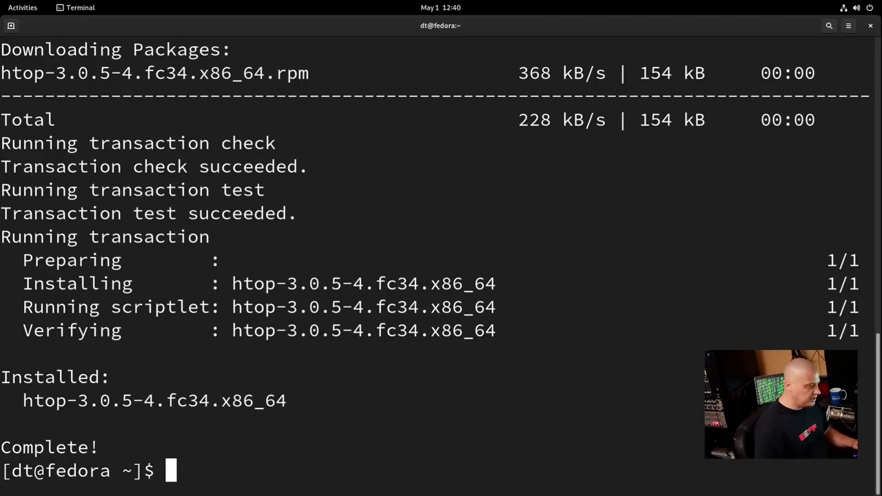
Run htop, then quit it and clear the stray character to get an empty prompt
text(htop)
key(Return)
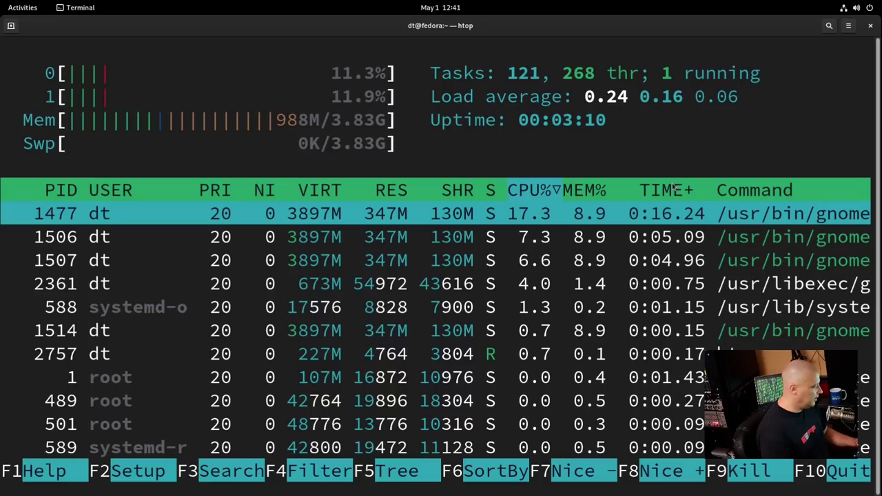
text(qw)
key(BackSpace)
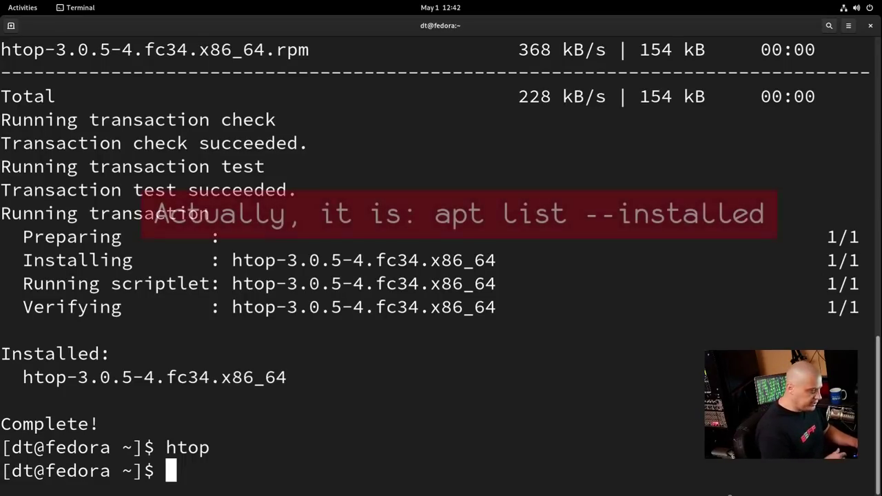
Run 'dnf list installed', then pipe it through 'wc -l' to count 1695 packages
text(dnf )
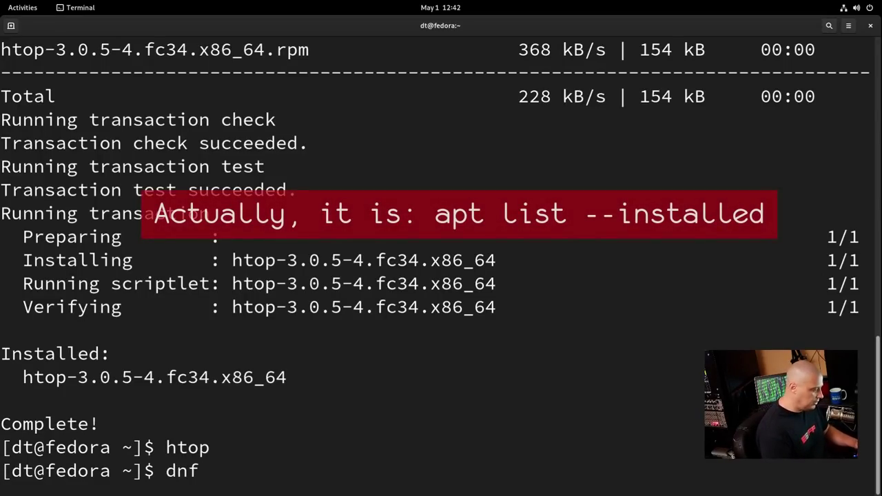
text(list)
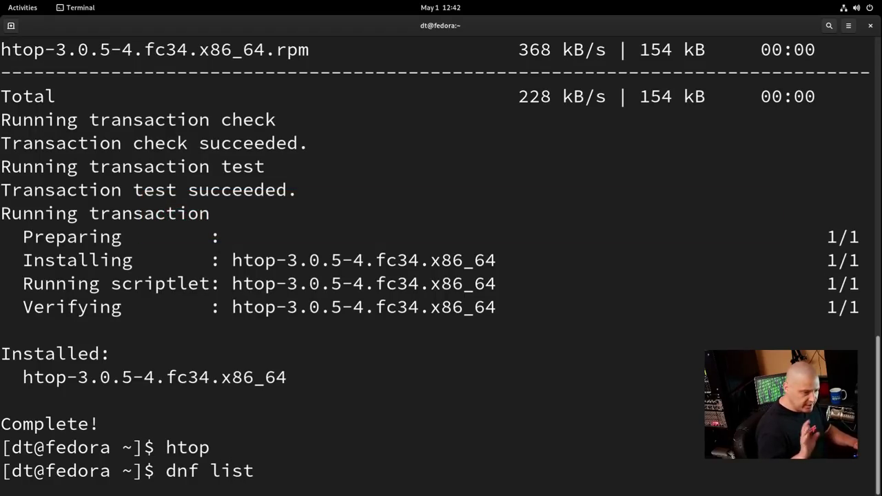
text( installed)
key(Return)
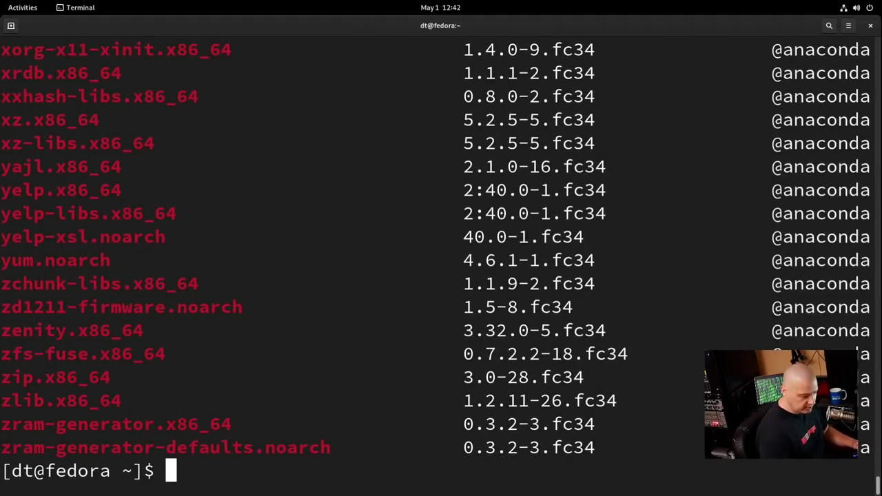
key(Up)
text(| wc)
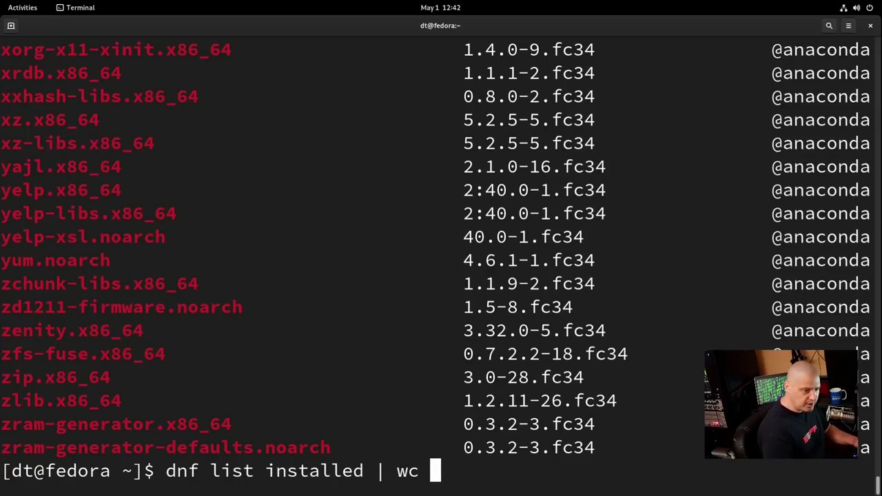
text( -)
text(kl)
key(BackSpace)
key(BackSpace)
text(l)
key(Return)
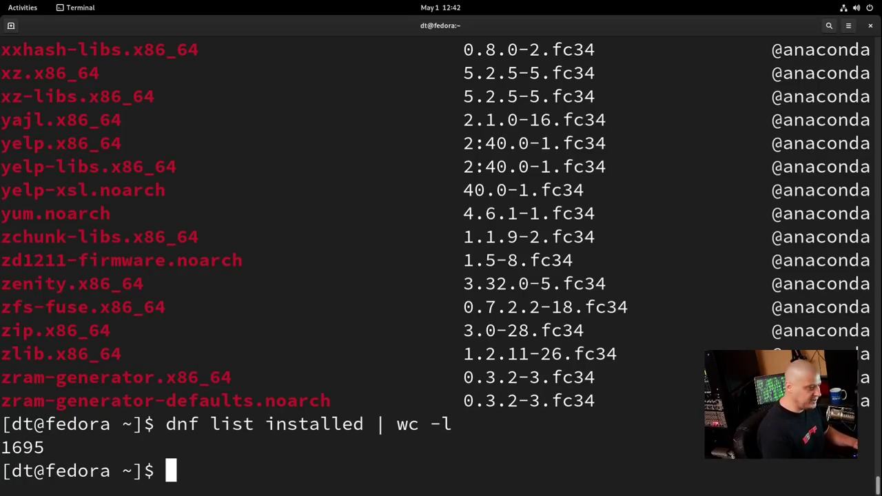
Close the terminal, show the application grid, and open then close the Utilities folder
click(870, 26)
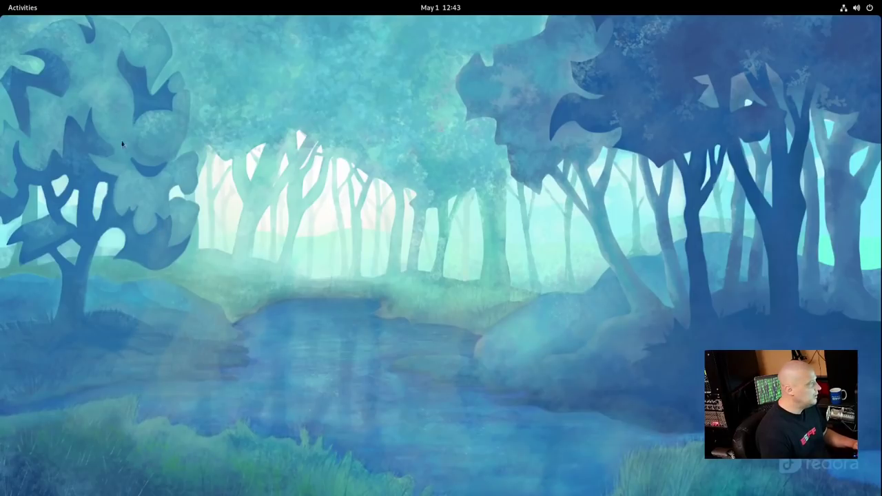
click(22, 8)
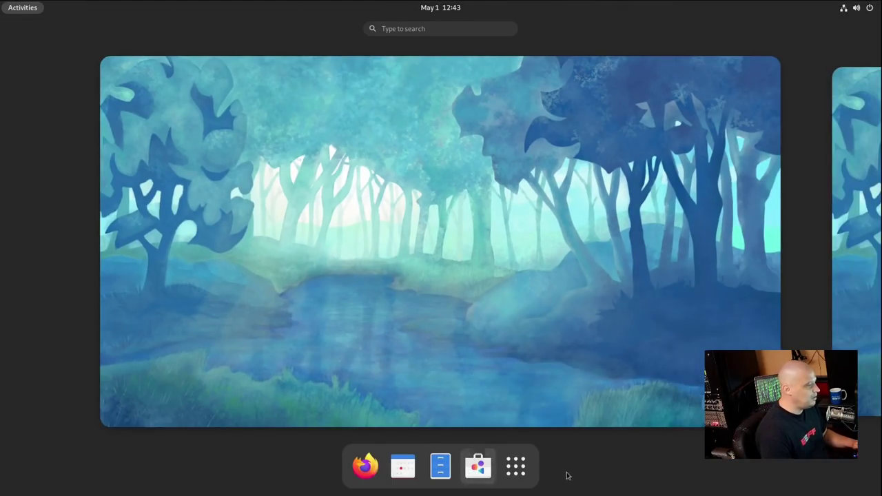
click(528, 475)
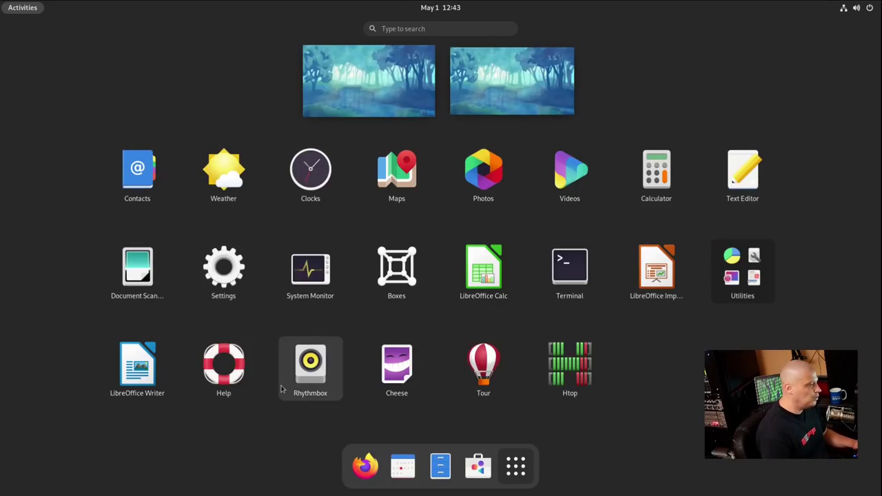
click(743, 277)
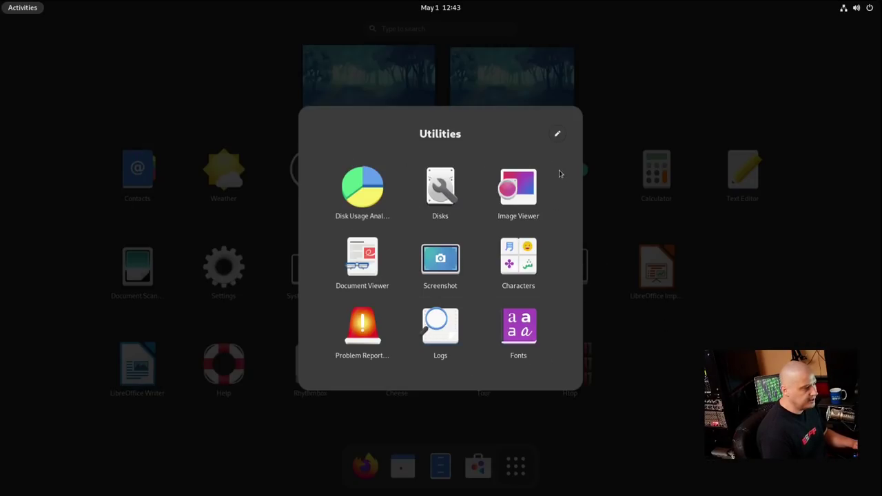
click(732, 322)
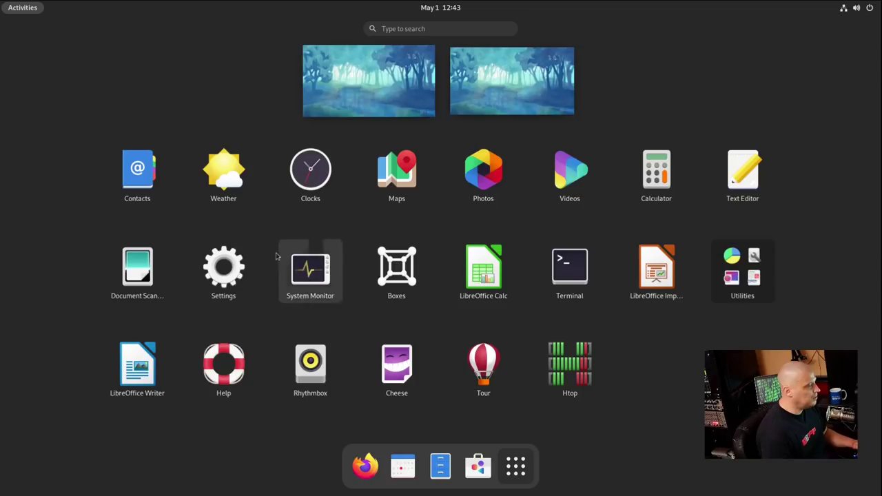
Launch Weather, centre its window, and set the location to Chicago, Illinois
click(224, 196)
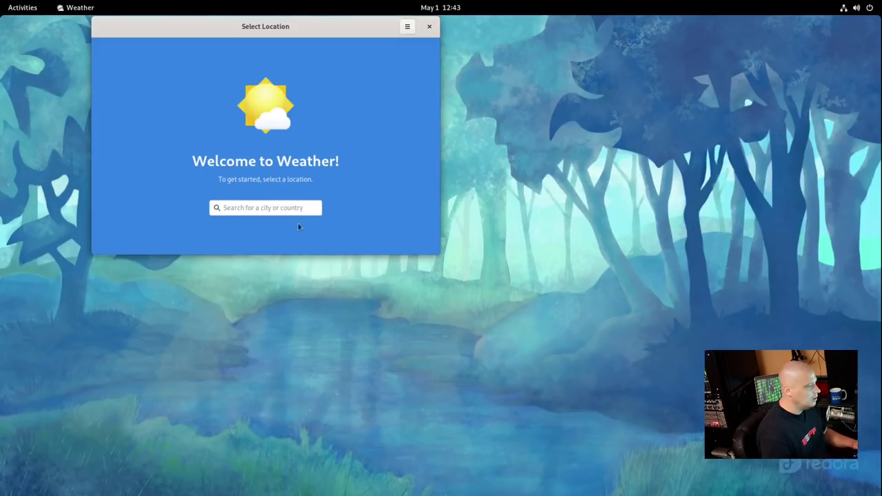
drag(308, 28, 380, 128)
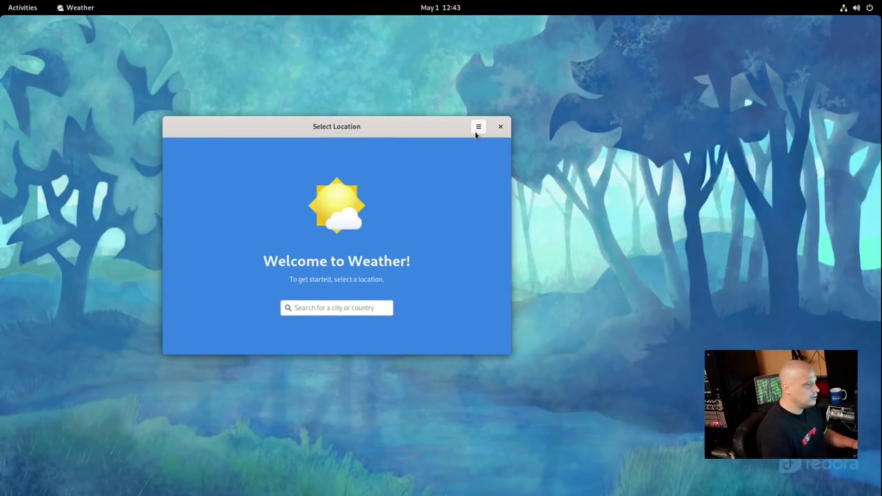
click(322, 309)
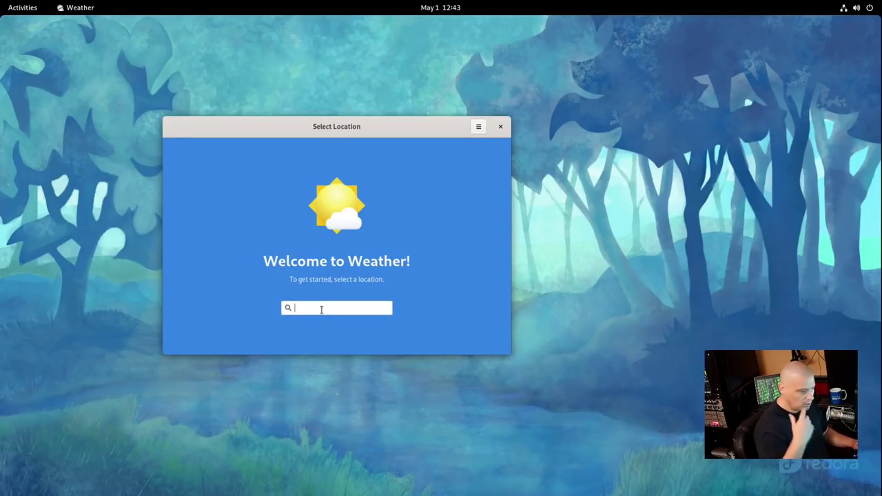
text(chicaco)
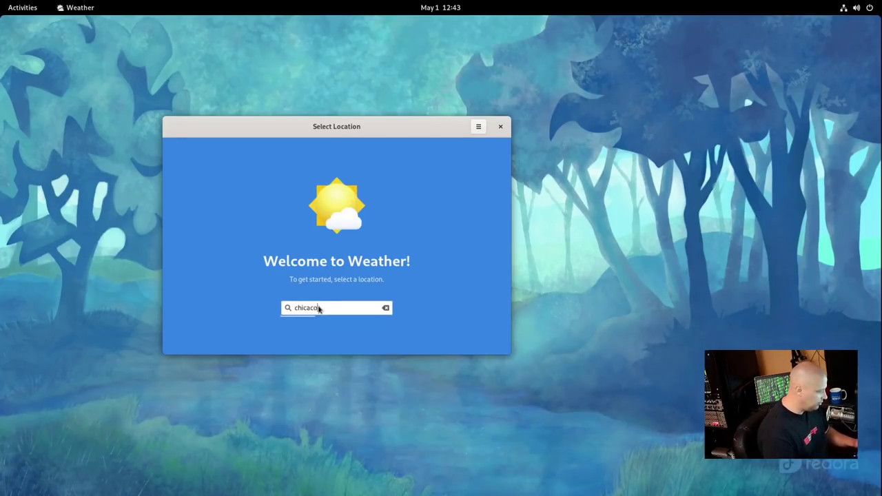
key(BackSpace)
key(BackSpace)
text(go)
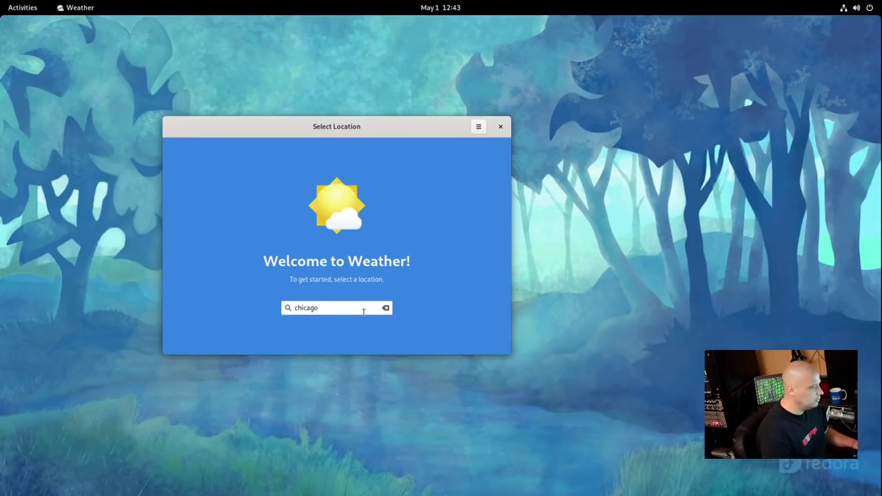
text(,)
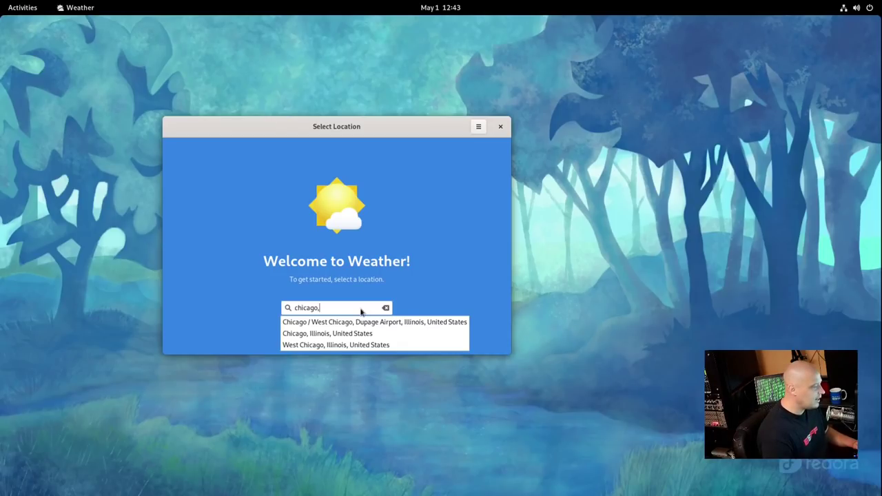
click(399, 334)
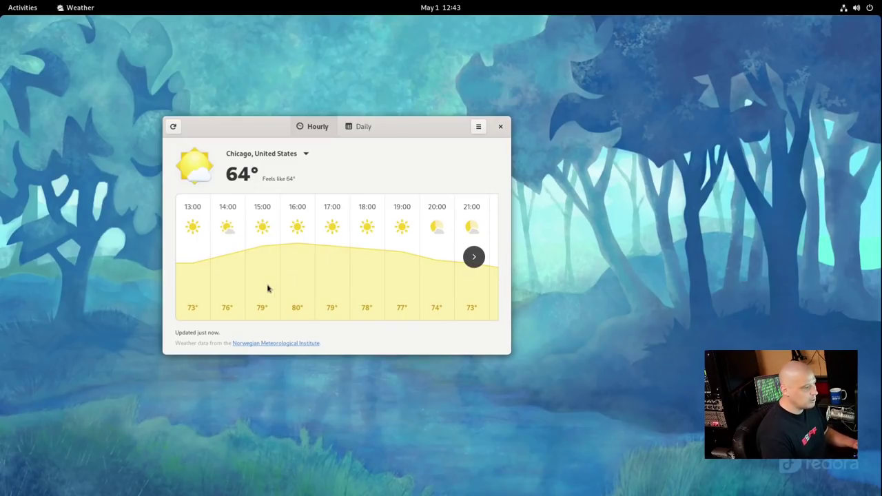
View later hours of Chicago's forecast, then the daily forecast, and close Weather
click(475, 256)
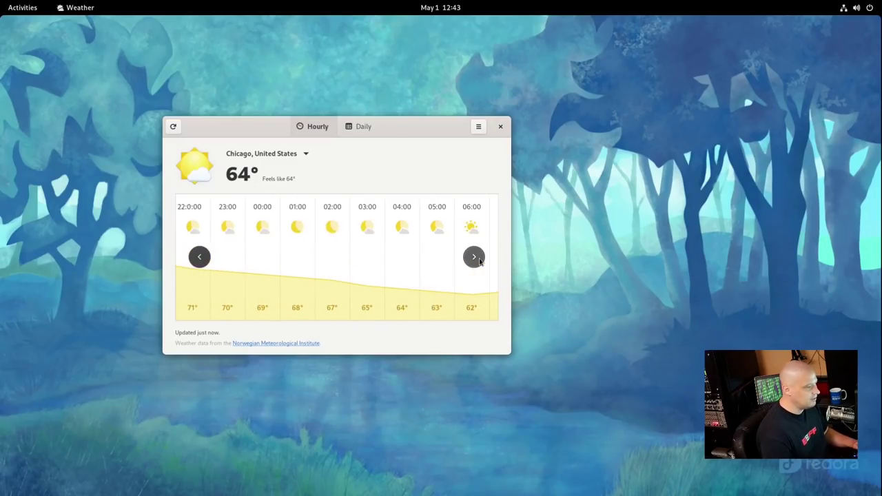
click(308, 153)
click(373, 136)
click(373, 135)
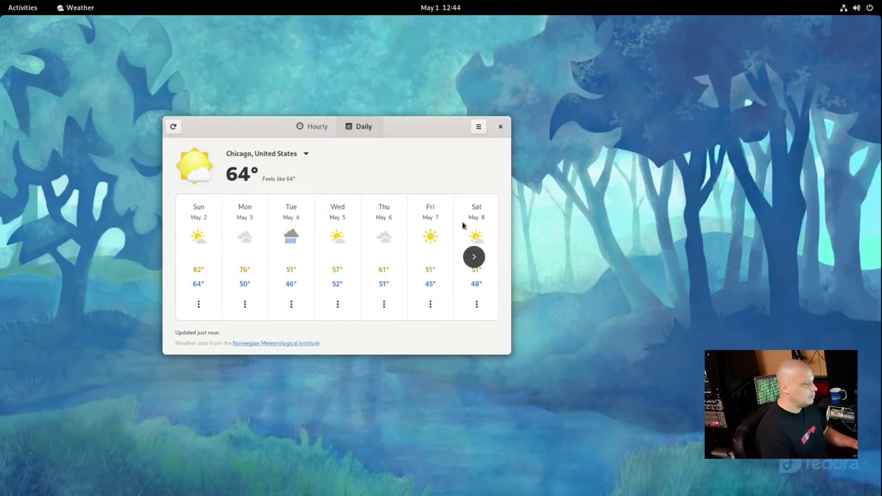
click(500, 126)
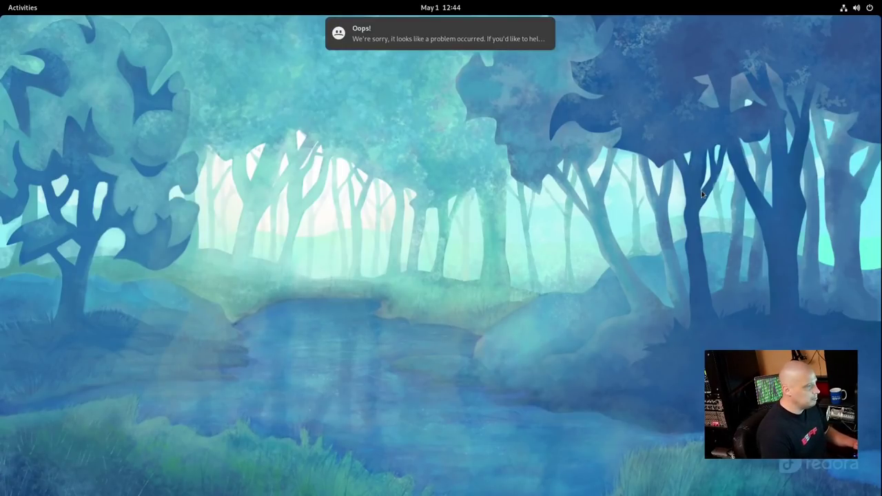
Open the applications overview to reach Videos, with the search entry left empty
key(super+a)
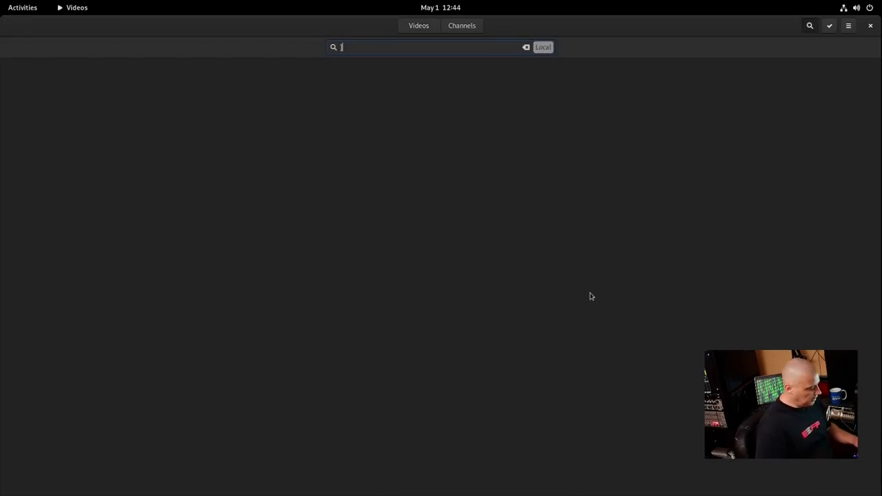
key(BackSpace)
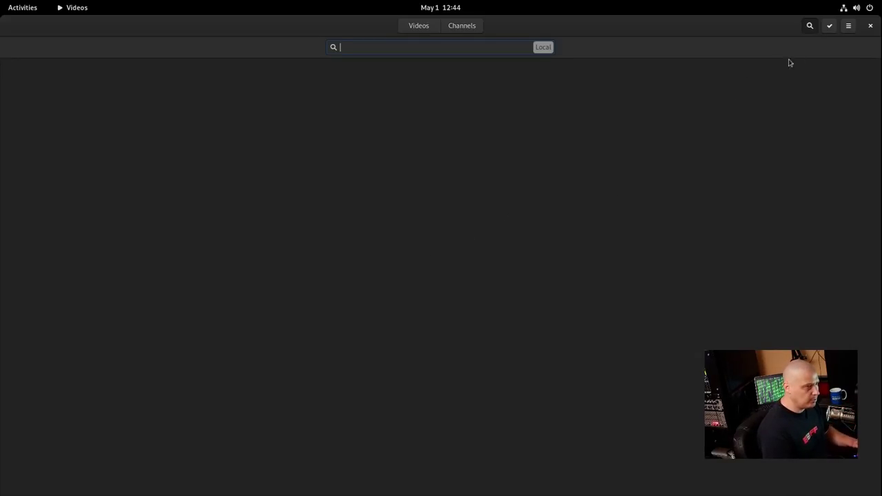
Close Videos, show the application grid from Activities, then leave the grid
click(872, 26)
click(26, 8)
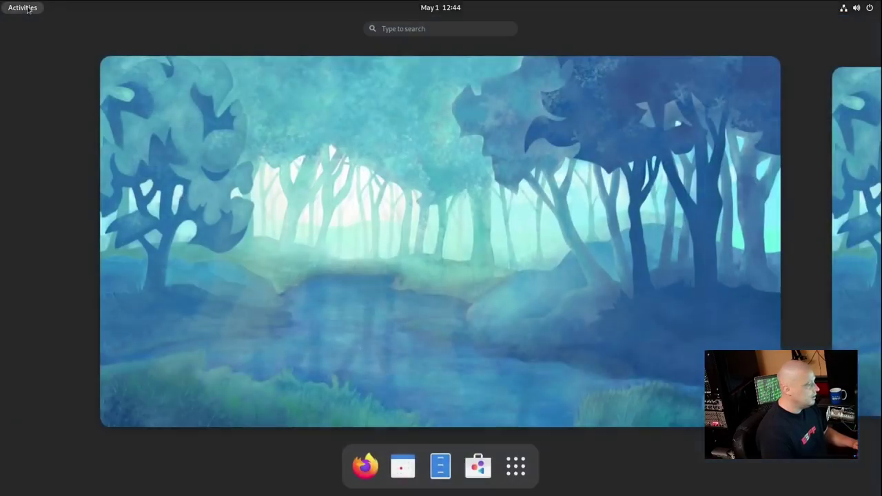
click(522, 470)
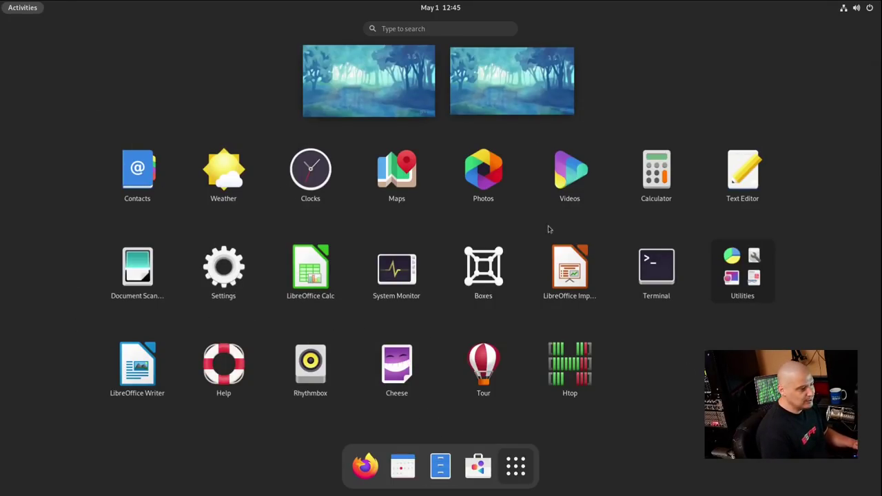
click(437, 413)
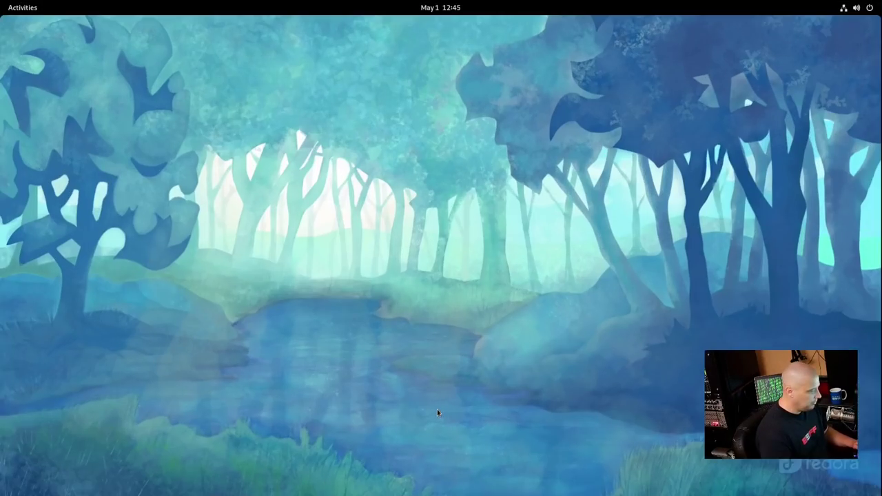
Switch to the empty right workspace, return to the first, and show all applications
key(super)
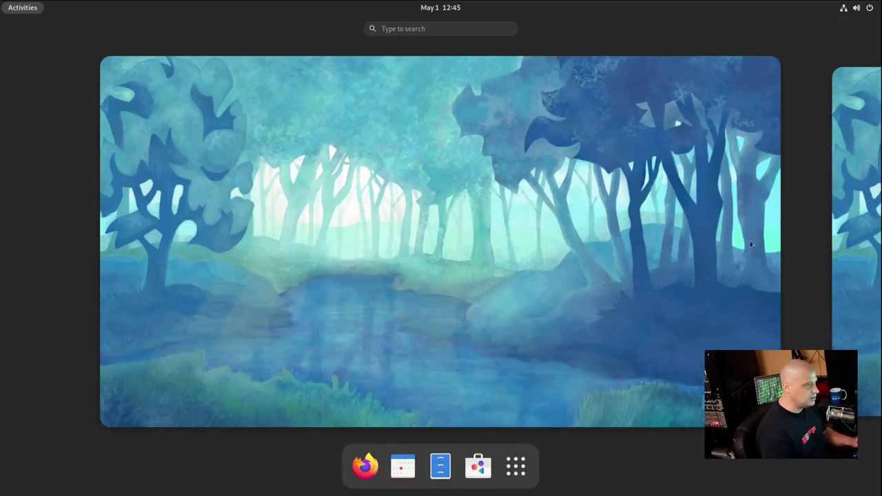
click(839, 253)
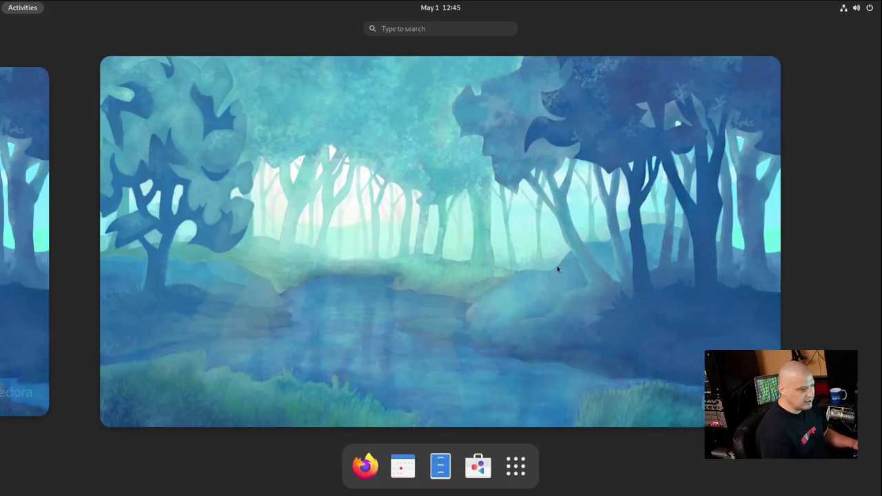
click(397, 268)
key(super)
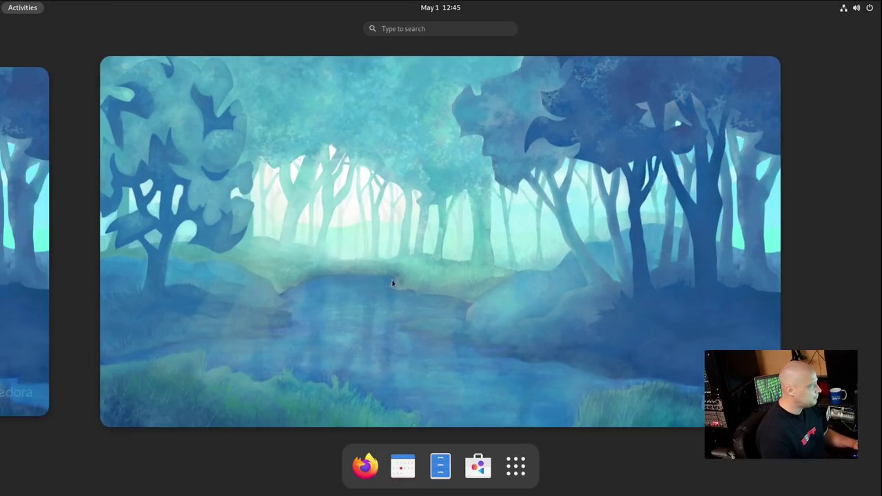
click(38, 232)
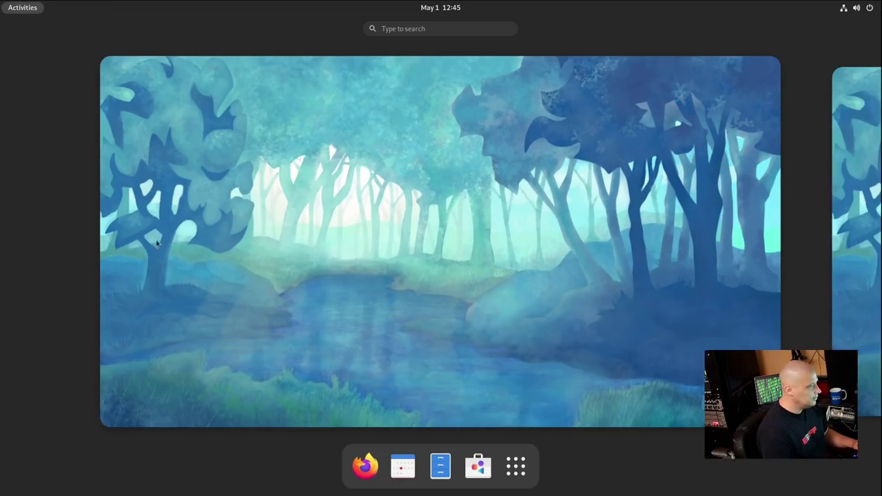
click(515, 466)
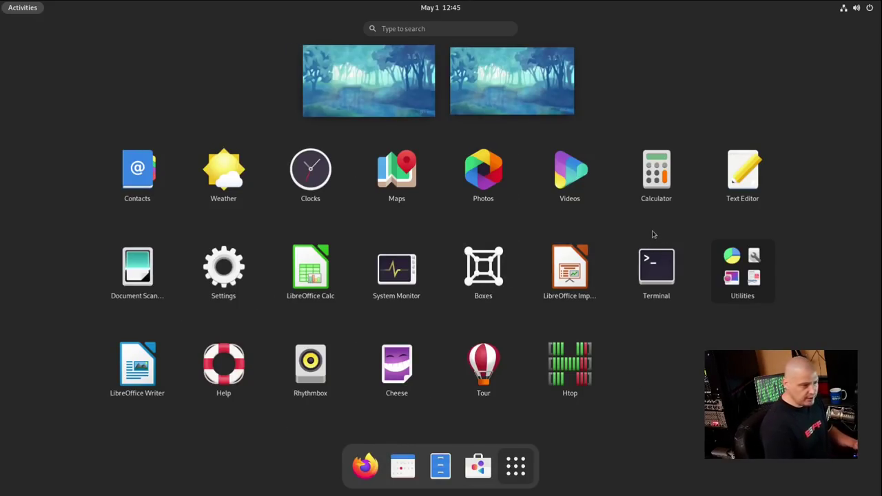
Open Calculator Help from Calculator's main menu, close both windows, and return to the overview
click(657, 187)
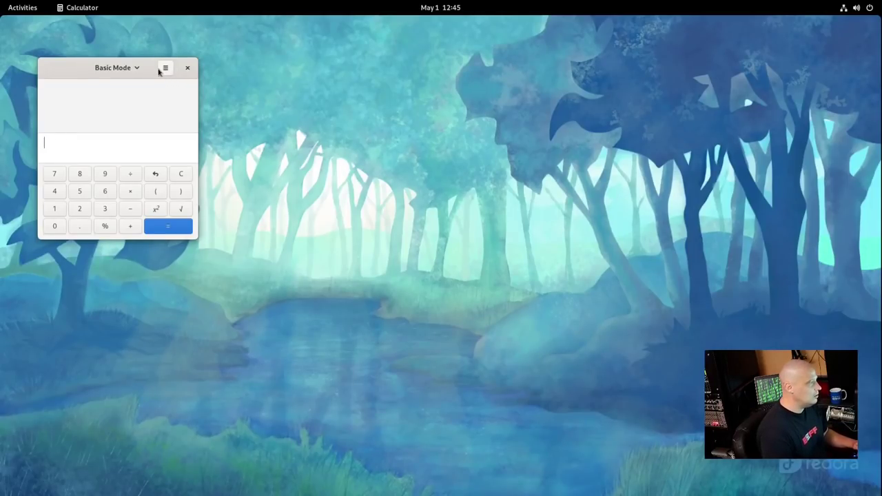
click(165, 68)
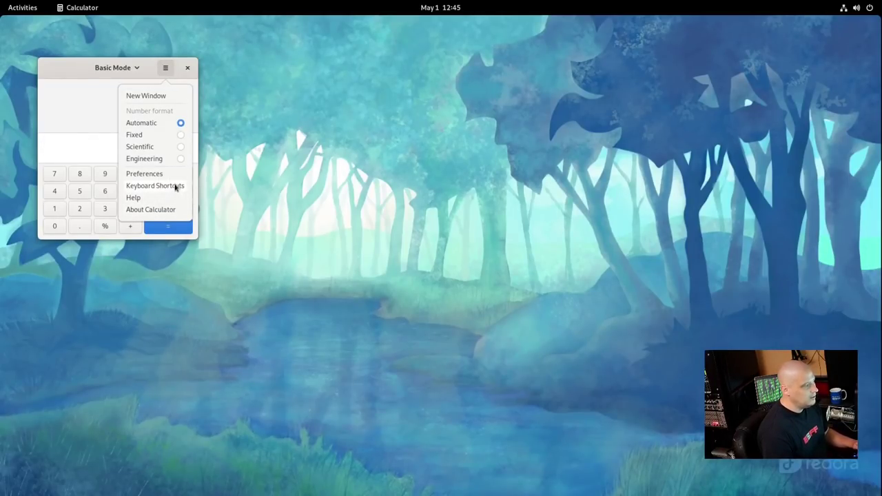
click(152, 200)
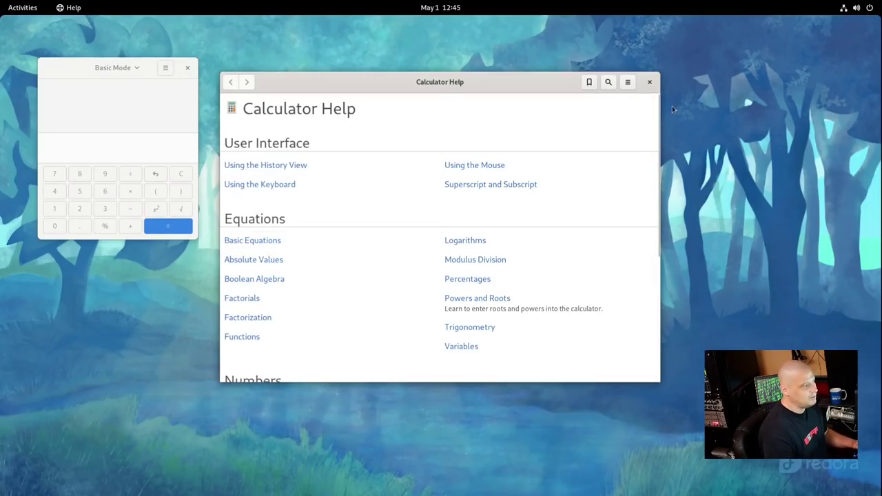
click(649, 83)
click(188, 69)
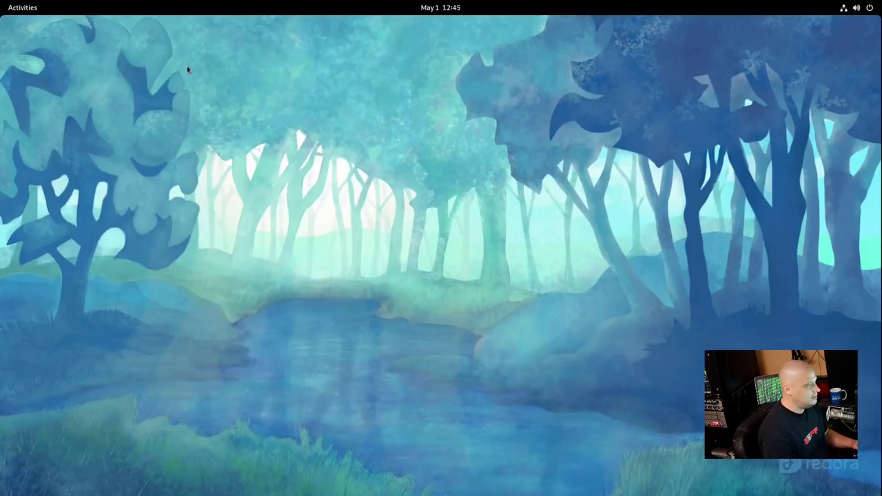
key(super)
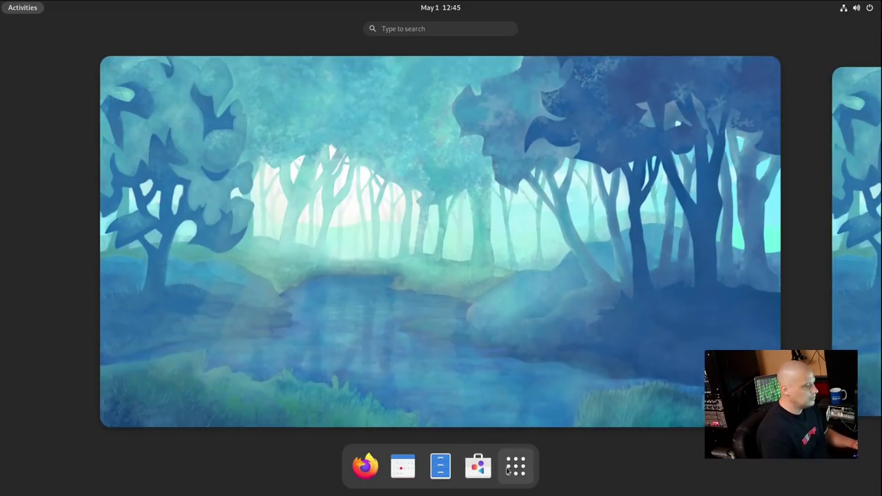
Launch Text Editor, view the About gedit 40.0 dialog, then close the dialog and editor
click(515, 466)
click(742, 173)
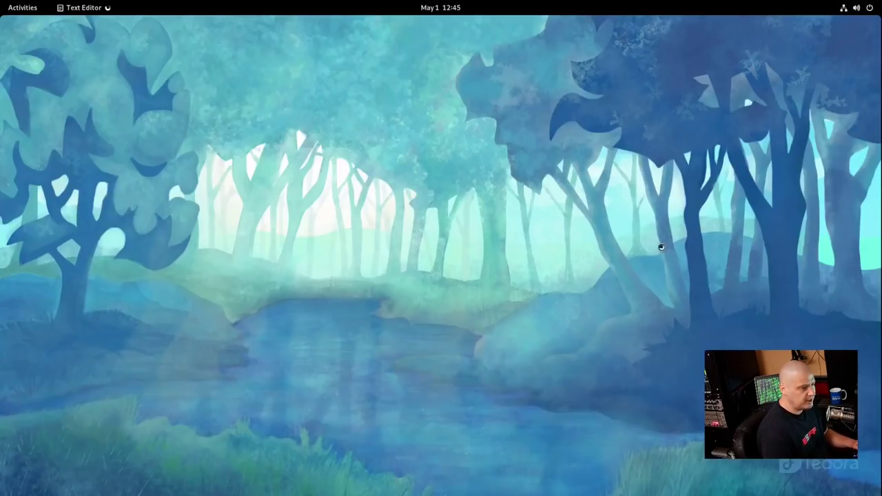
click(407, 71)
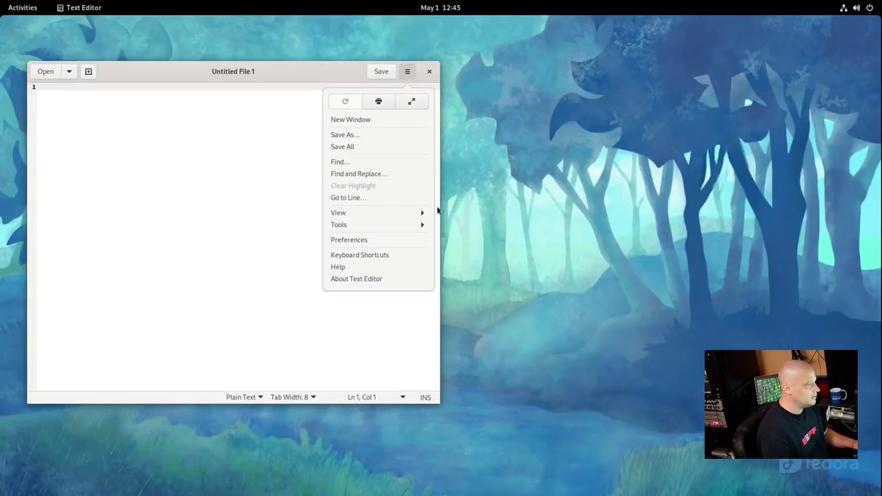
click(372, 279)
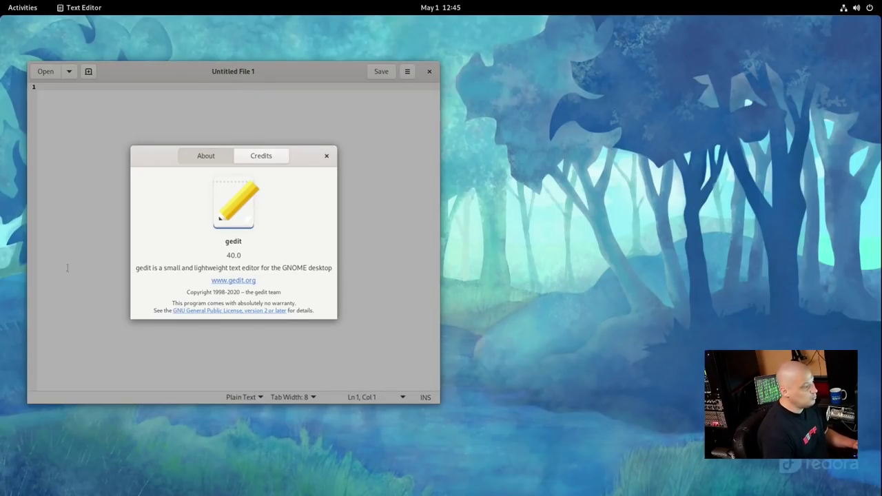
click(327, 156)
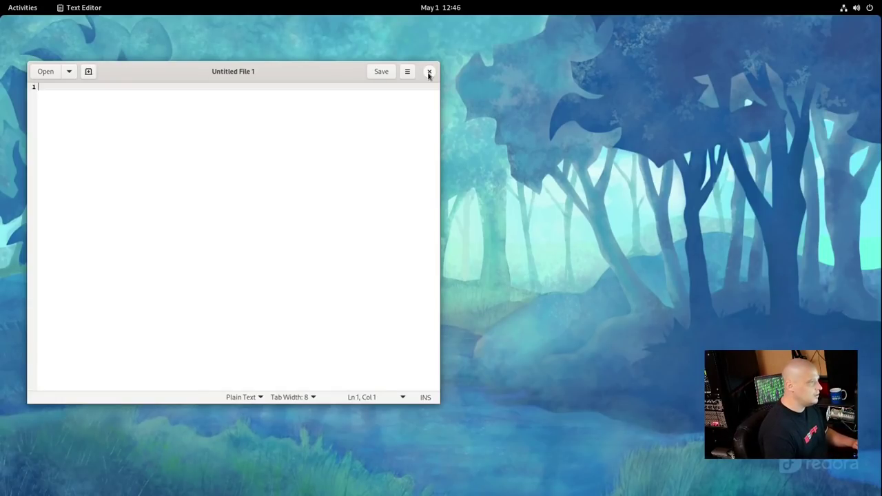
click(429, 73)
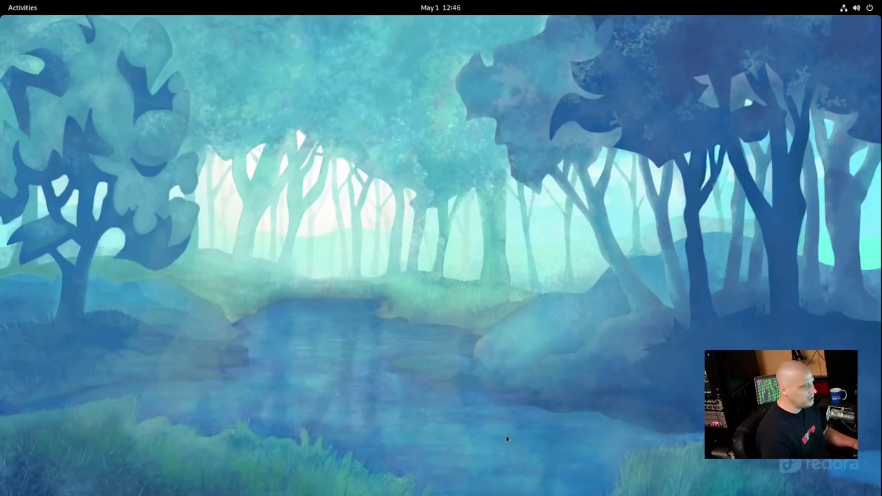
Launch Settings on the Displays page and scroll the sidebar down and back up
key(super+a)
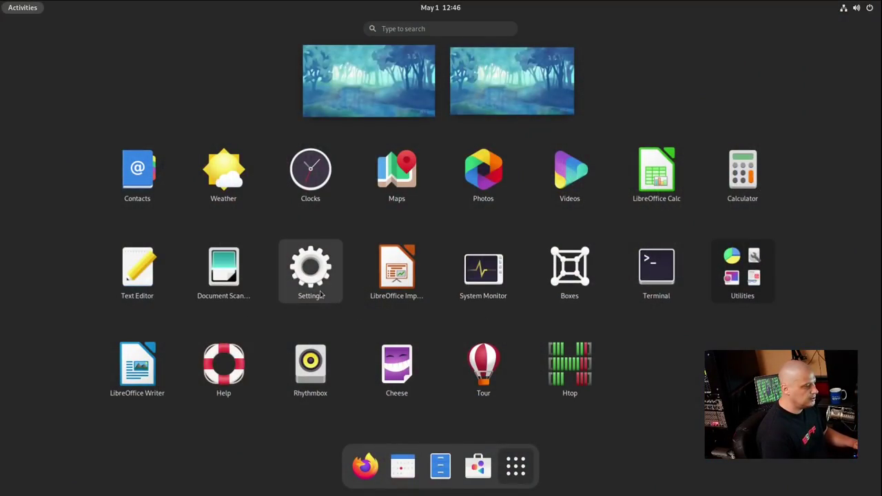
click(311, 272)
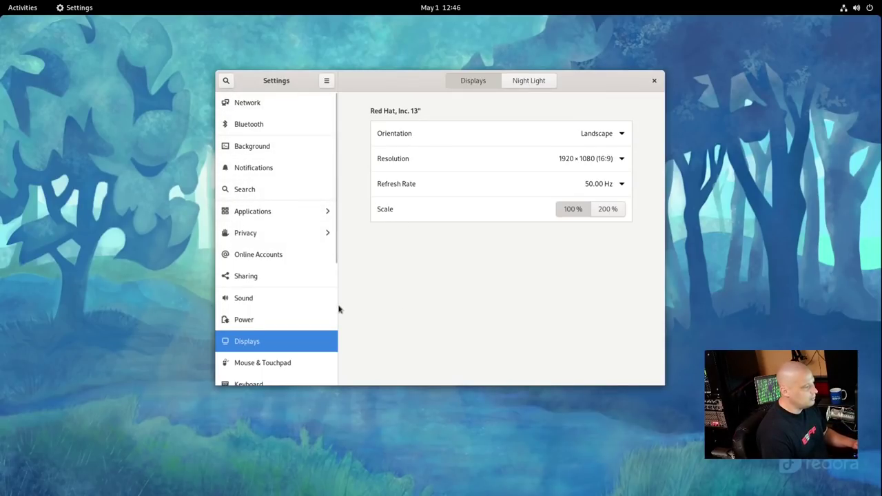
scroll(288, 351, down, 2)
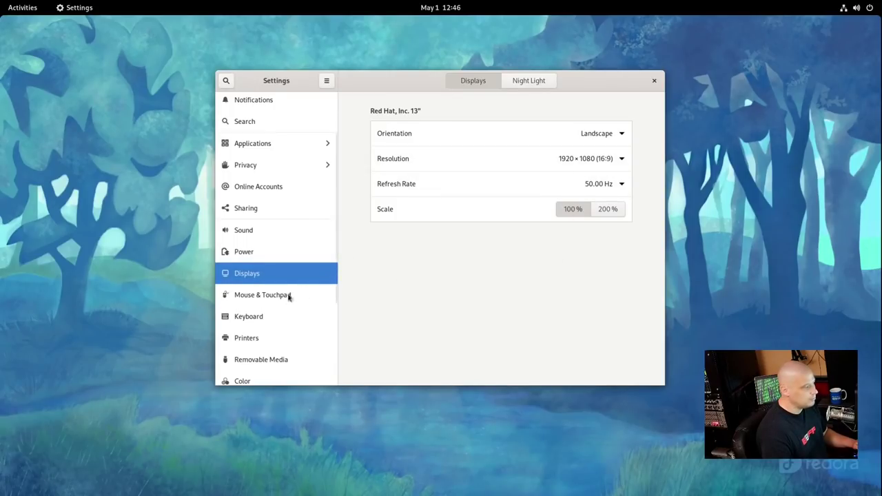
scroll(283, 300, down, 4)
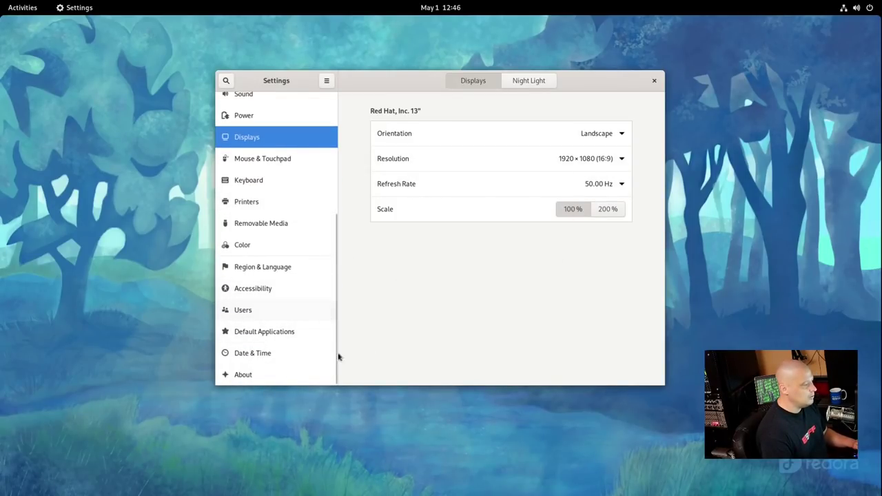
scroll(283, 354, up, 6)
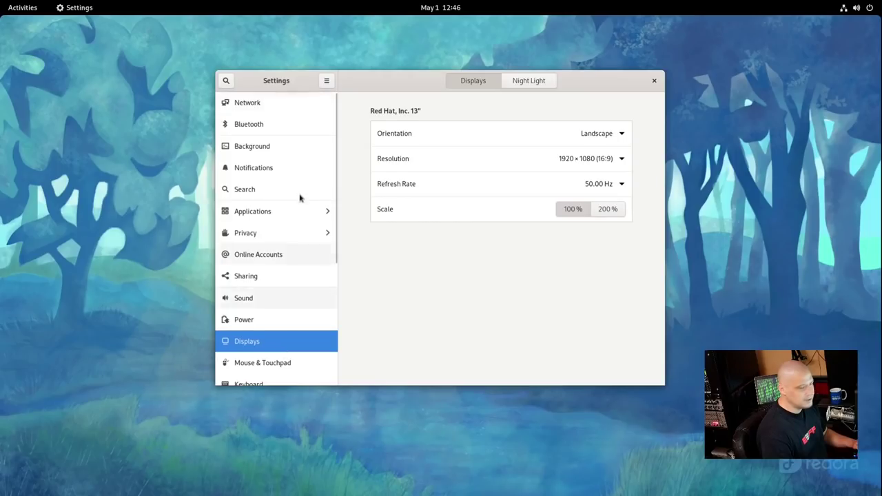
Open the Background page, browse the wallpapers, and apply the dark blue forest wallpaper
click(281, 156)
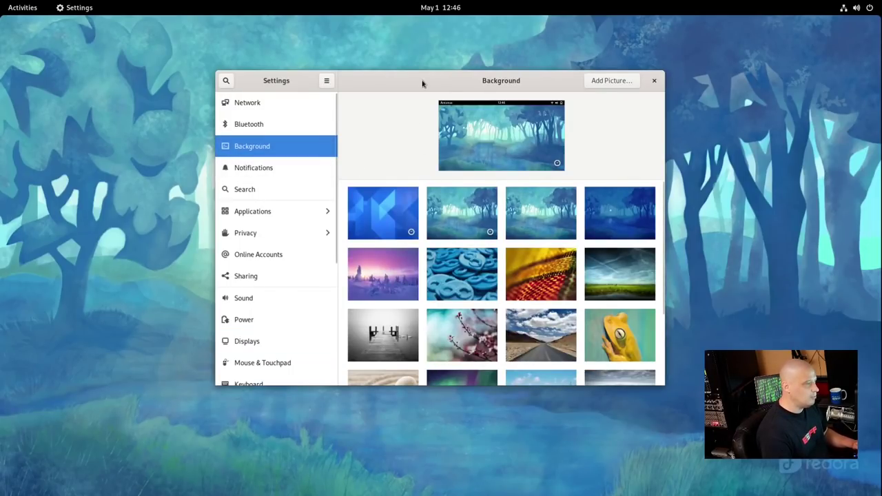
drag(421, 82, 234, 61)
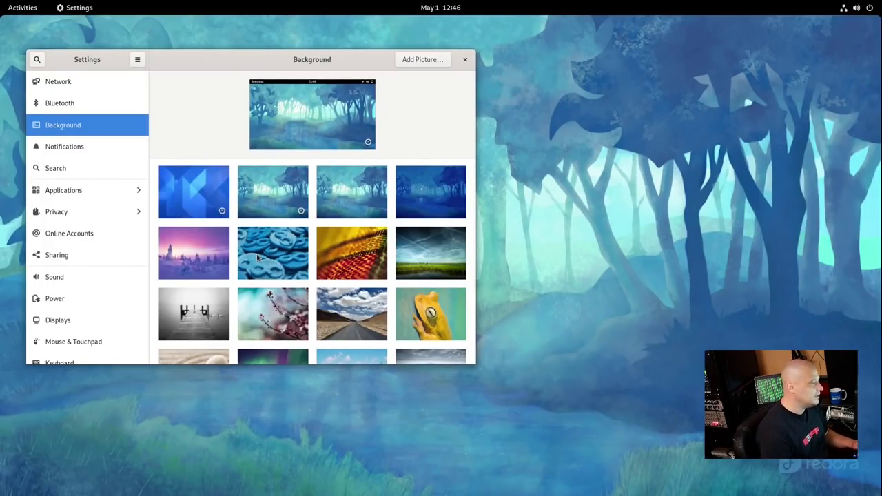
scroll(258, 256, down, 3)
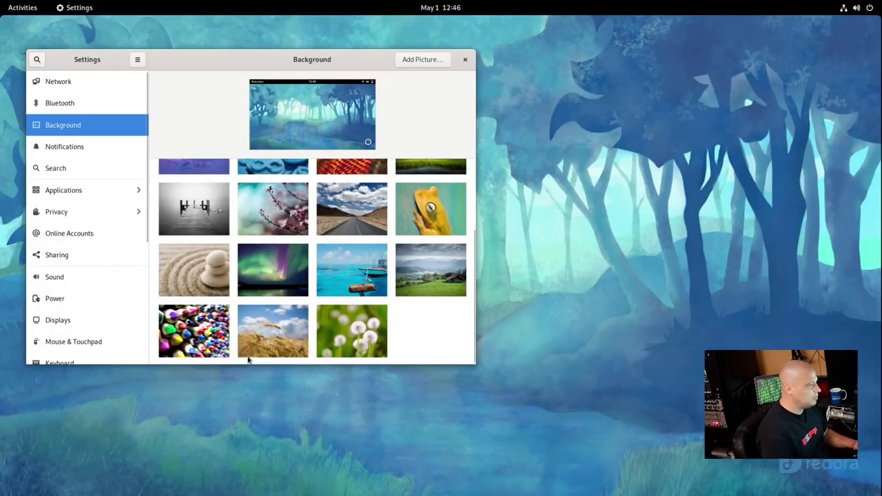
scroll(249, 357, up, 2)
scroll(249, 357, up, 2)
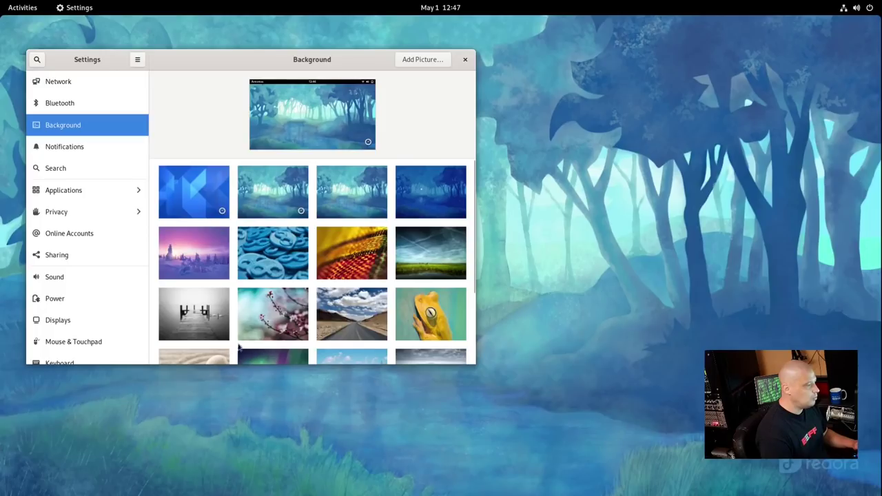
scroll(342, 322, down, 2)
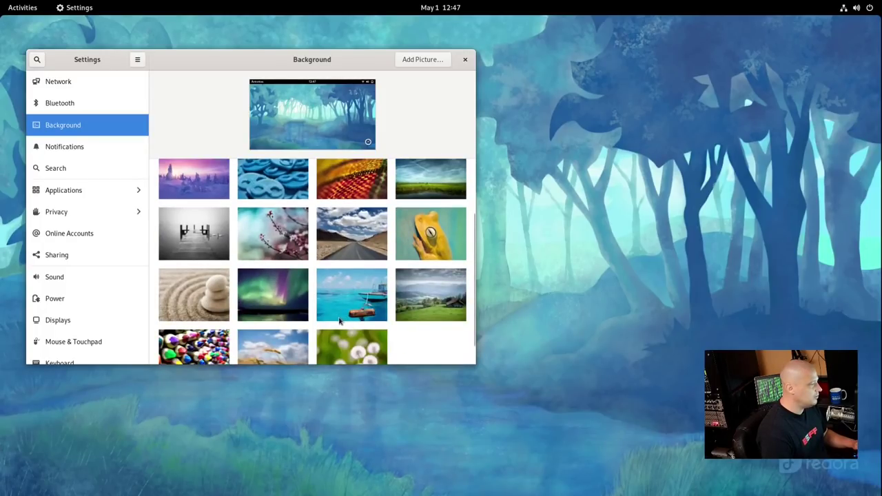
scroll(331, 327, down, 2)
scroll(286, 340, up, 3)
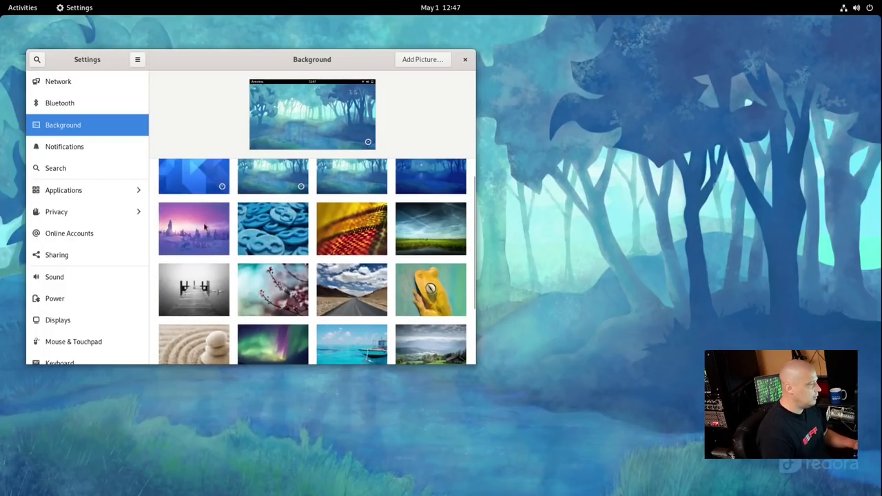
scroll(220, 236, down, 3)
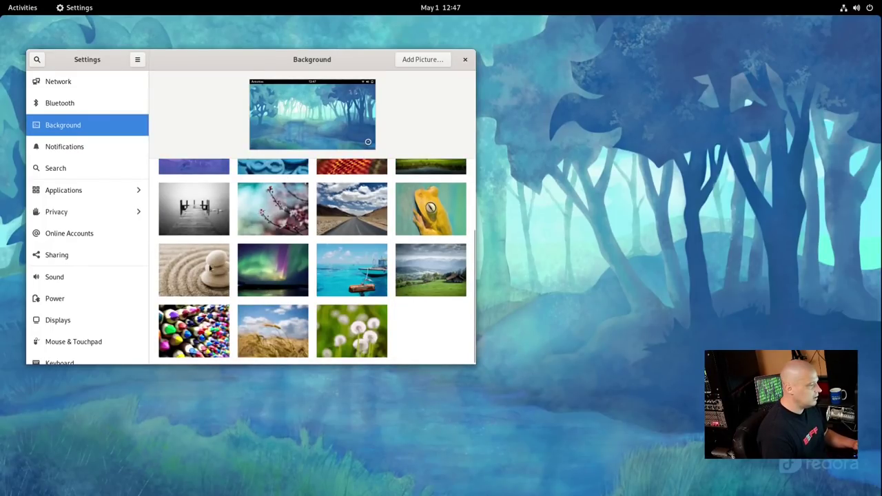
scroll(320, 338, up, 4)
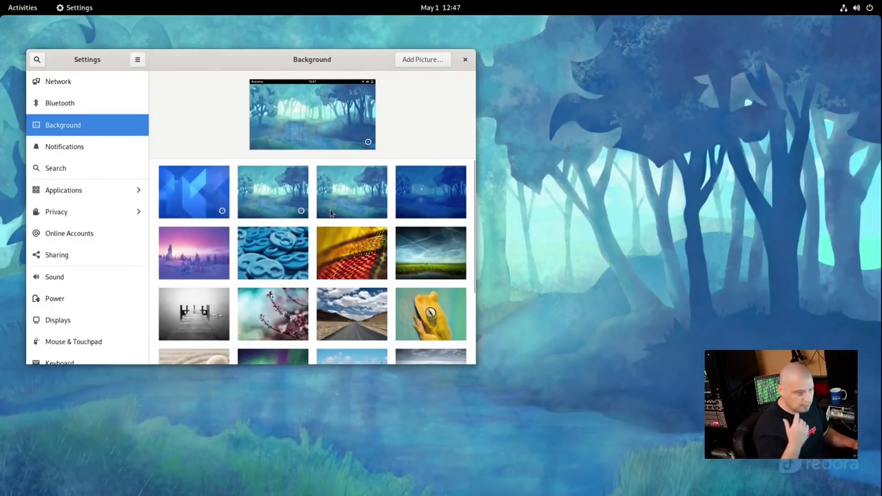
click(416, 196)
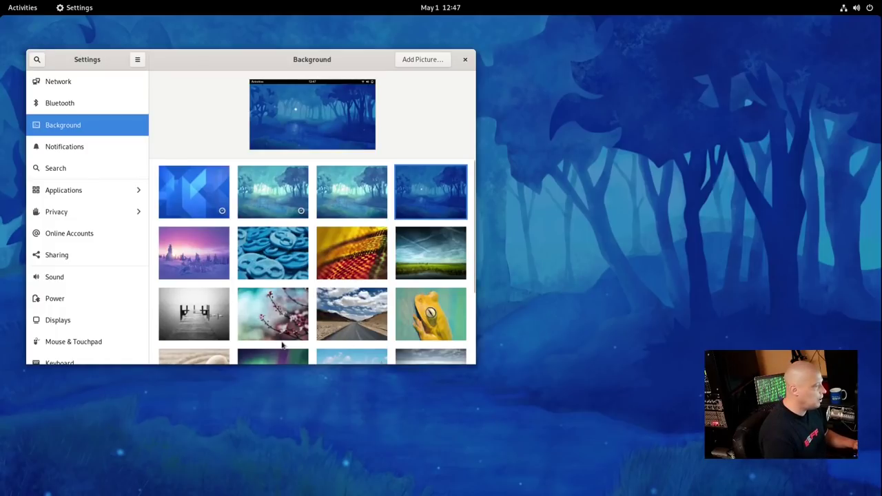
Try the cherry blossom, boat, wheat field and coloured pencils wallpapers, then apply the blue forest painting
scroll(282, 346, down, 2)
click(292, 246)
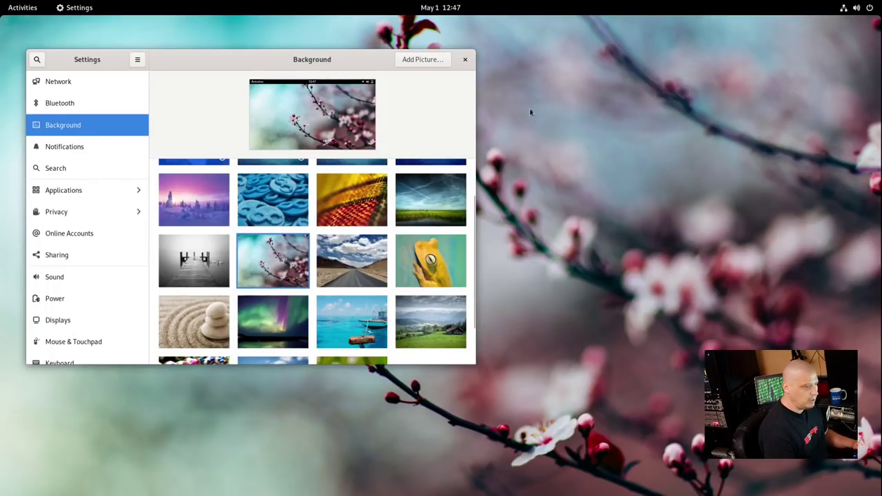
scroll(394, 253, down, 2)
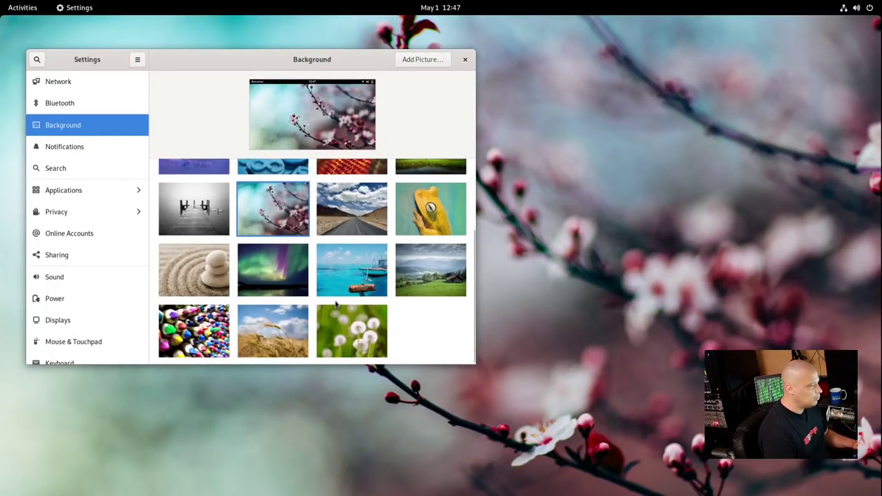
click(341, 268)
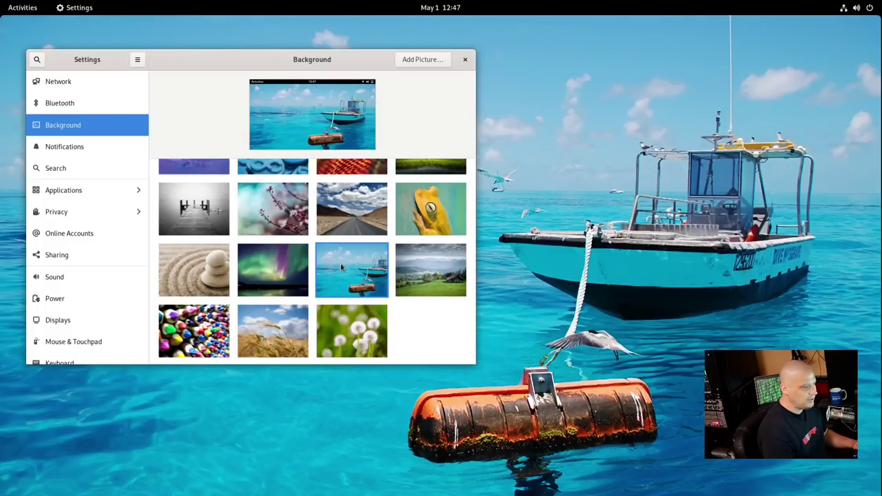
click(275, 332)
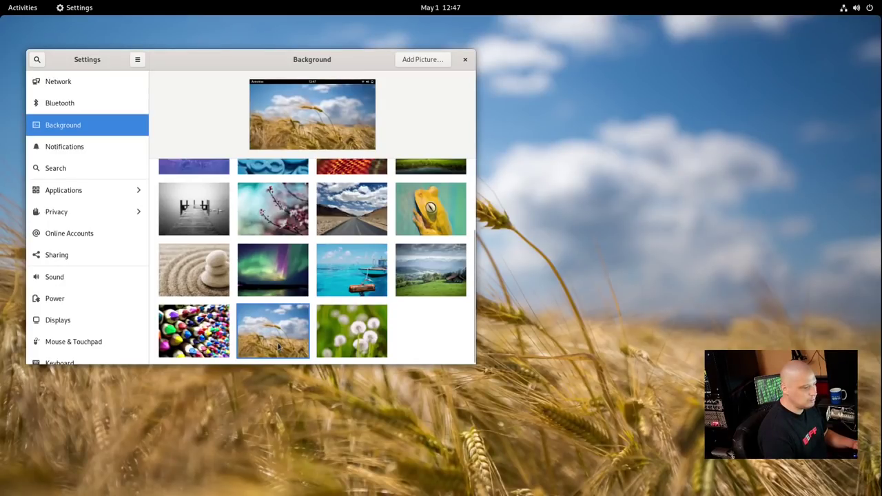
click(214, 336)
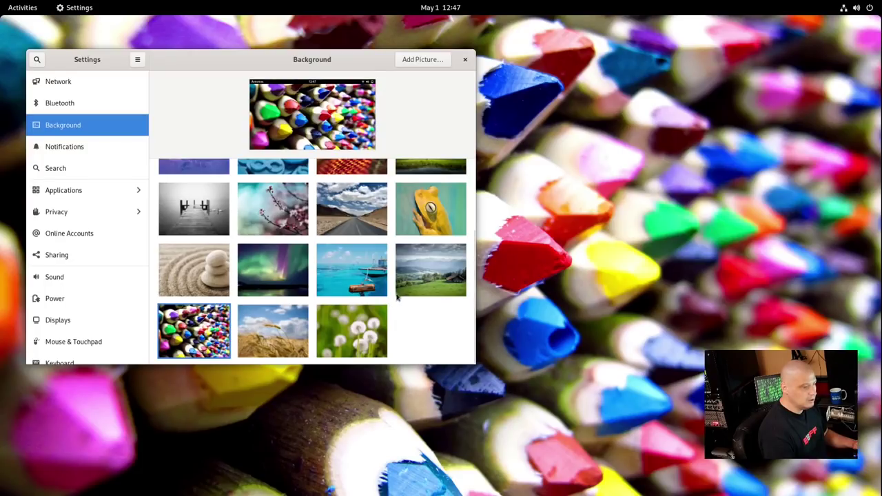
scroll(319, 207, up, 3)
click(281, 193)
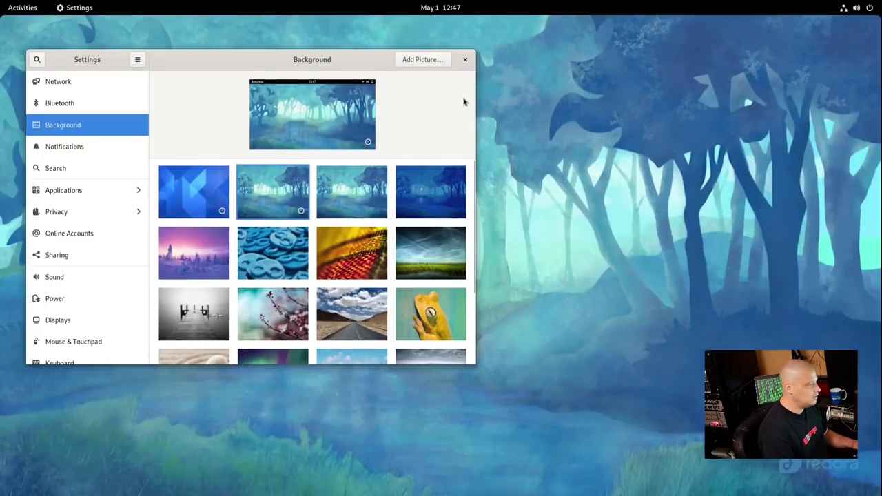
click(465, 60)
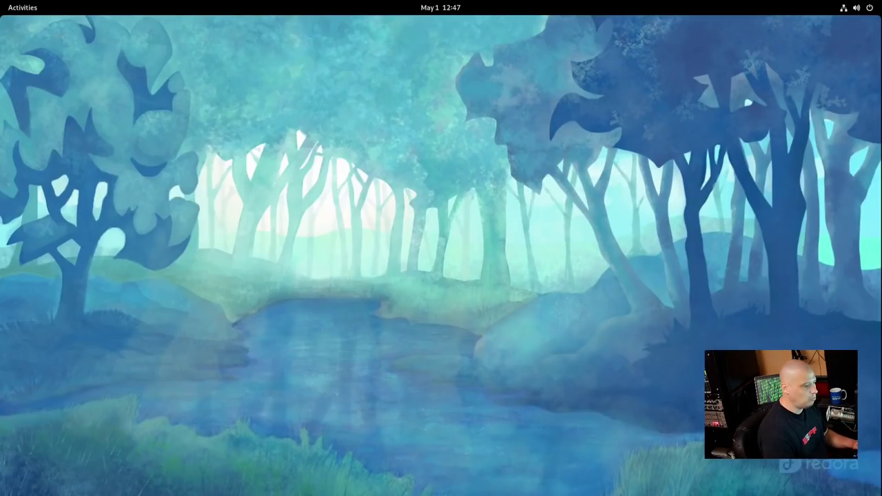
key(super)
key(super)
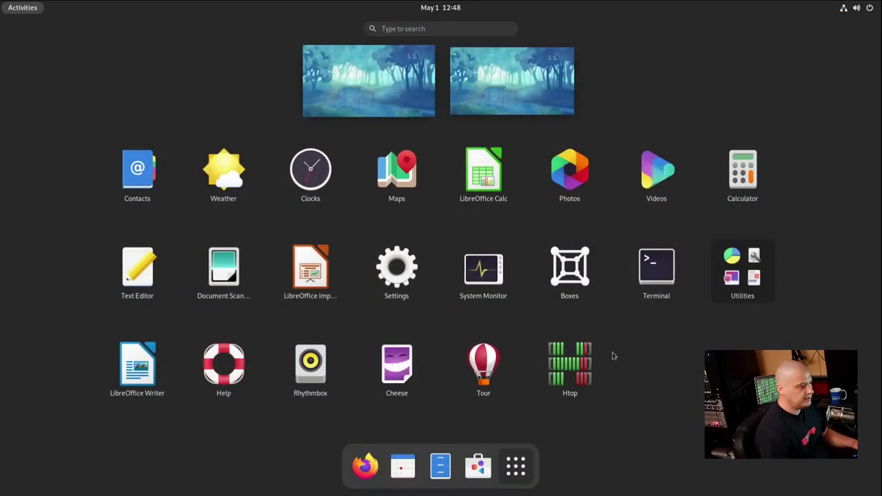
click(486, 295)
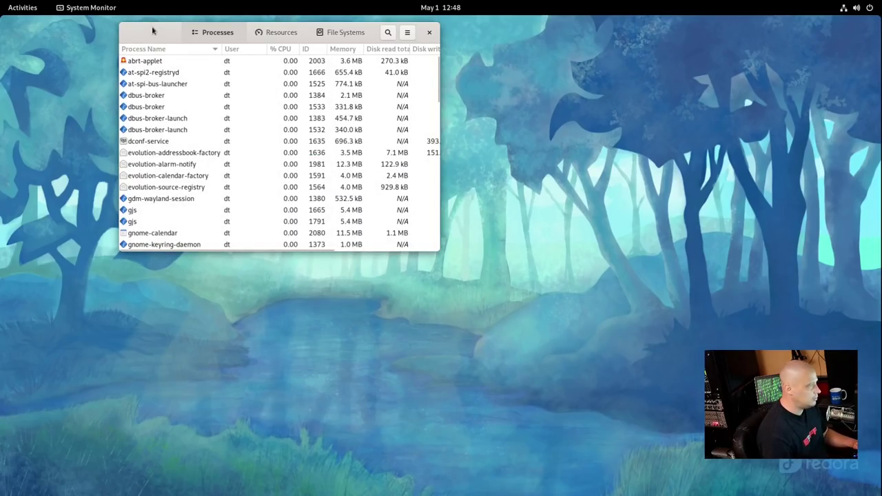
drag(155, 32, 129, 95)
click(317, 98)
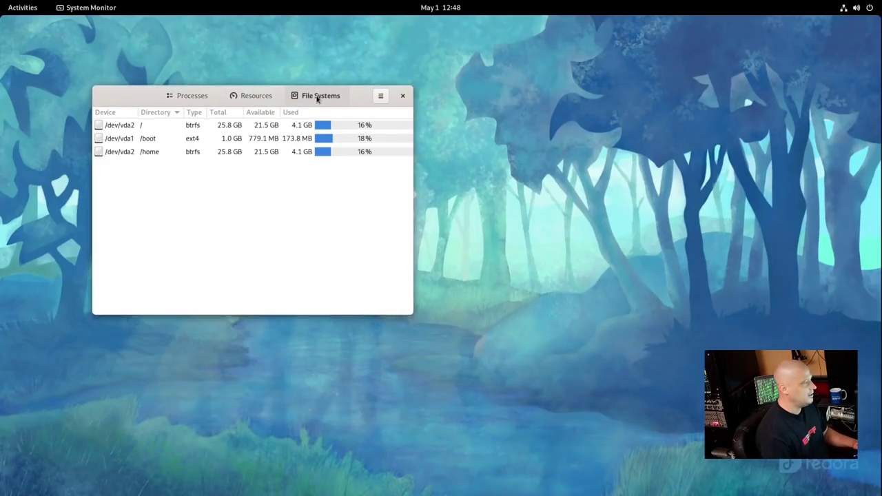
click(258, 95)
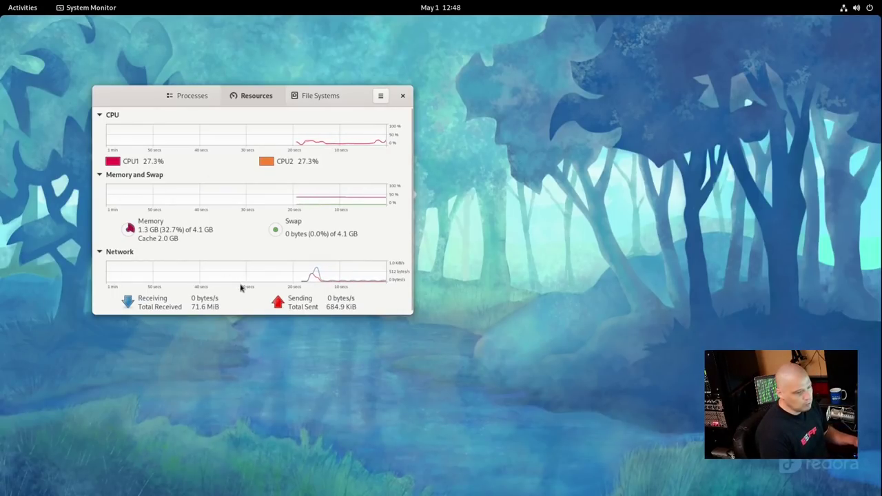
click(401, 97)
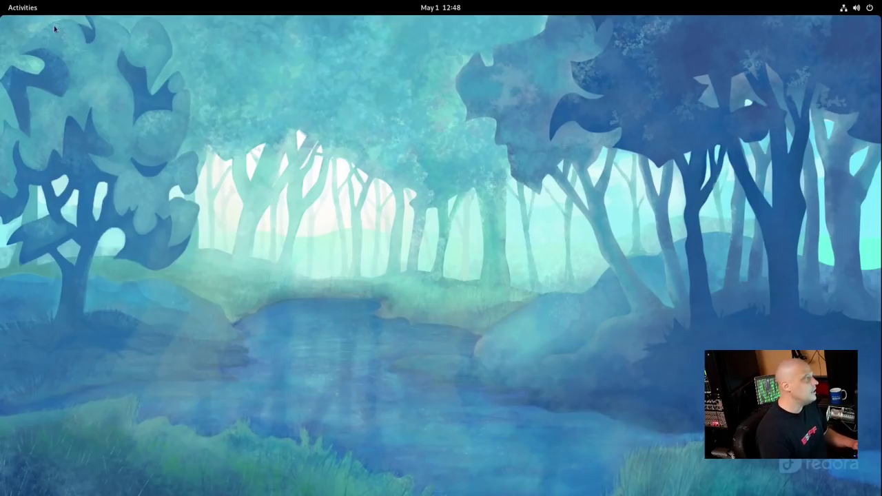
click(33, 17)
click(522, 474)
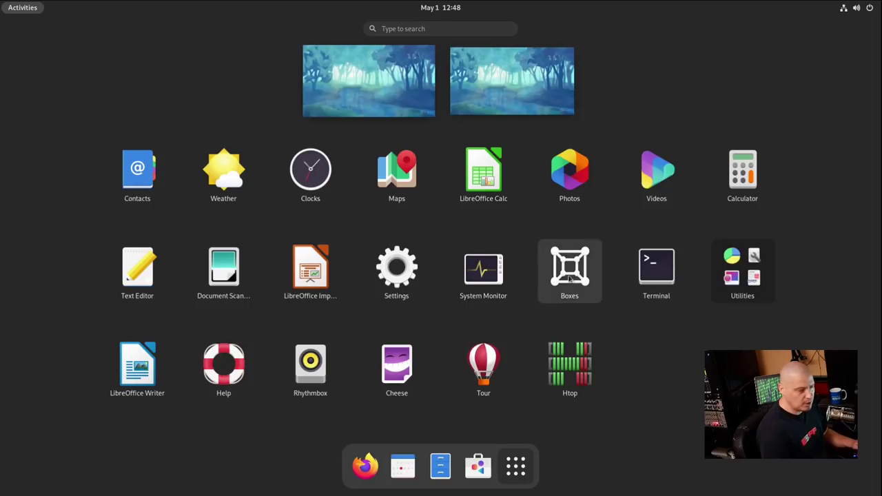
click(571, 274)
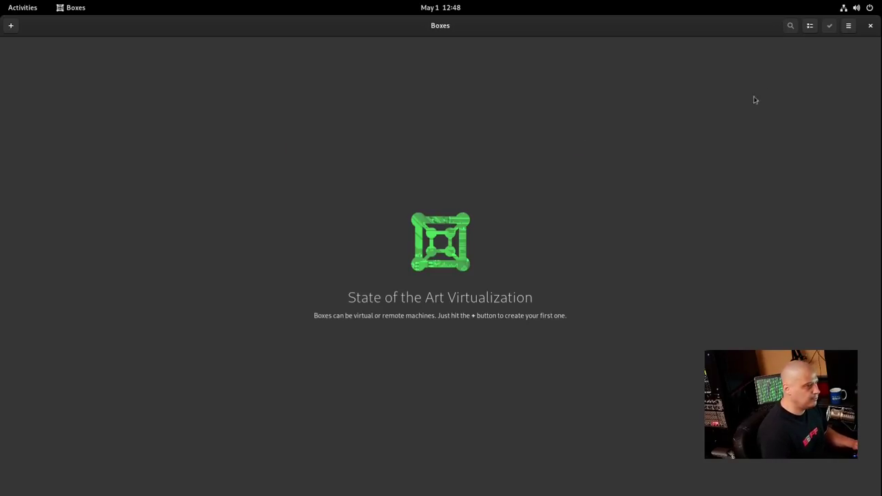
click(849, 27)
click(824, 77)
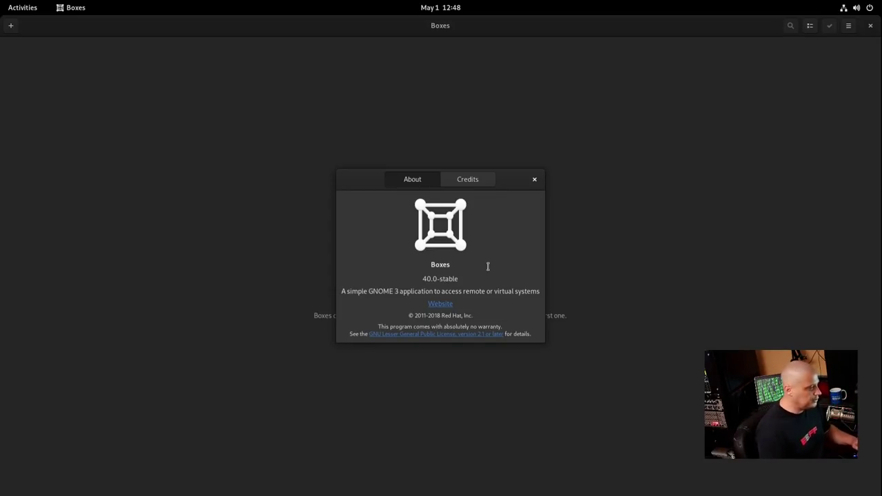
click(534, 179)
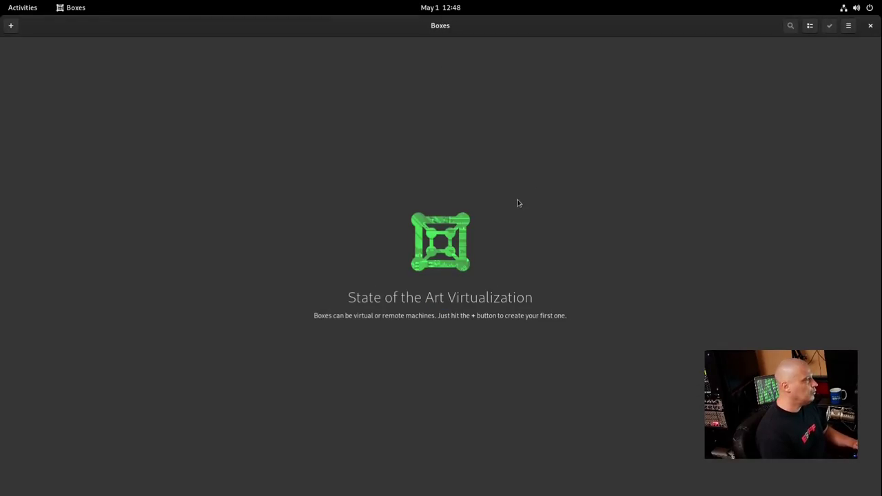
click(872, 25)
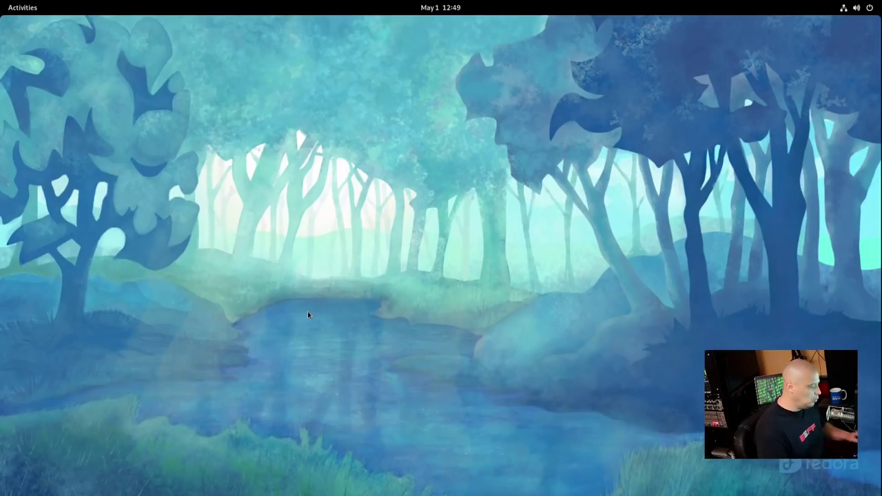
Launch Rhythmbox from the app grid and view its empty Import page
key(super+a)
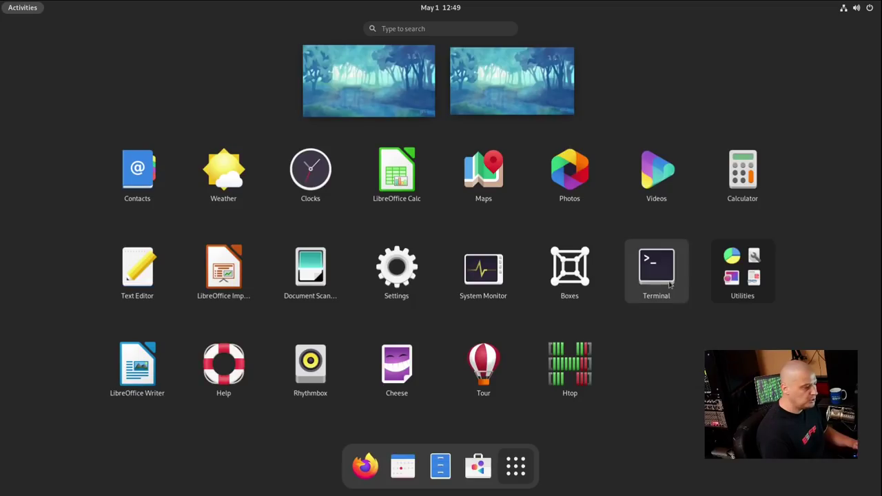
click(312, 393)
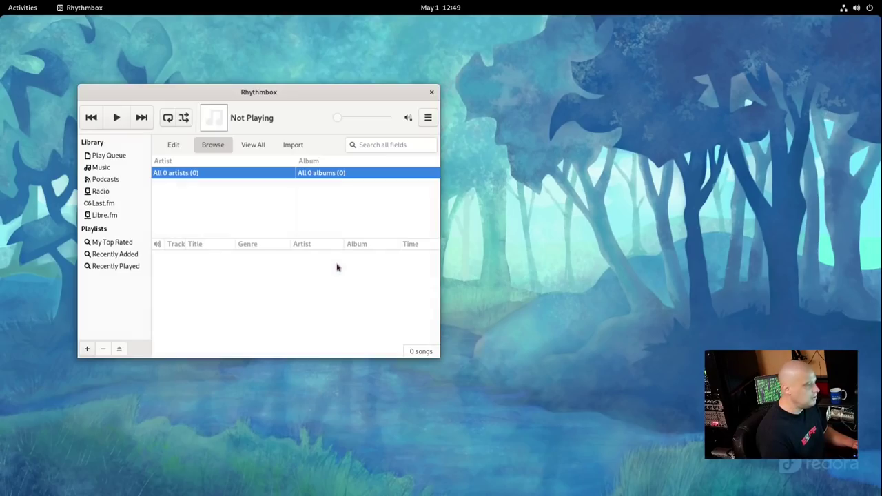
click(285, 146)
Check the About Rhythmbox version 3.4.4 details, then close the player
click(428, 117)
click(394, 199)
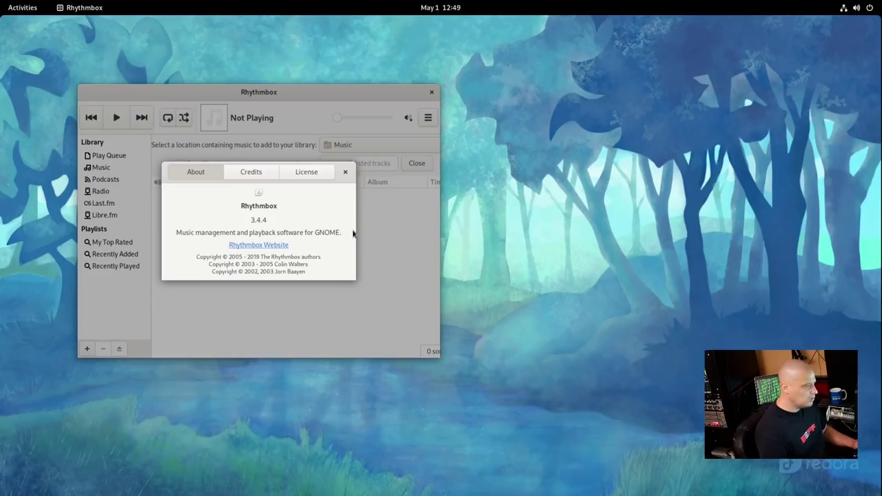
click(346, 172)
click(431, 93)
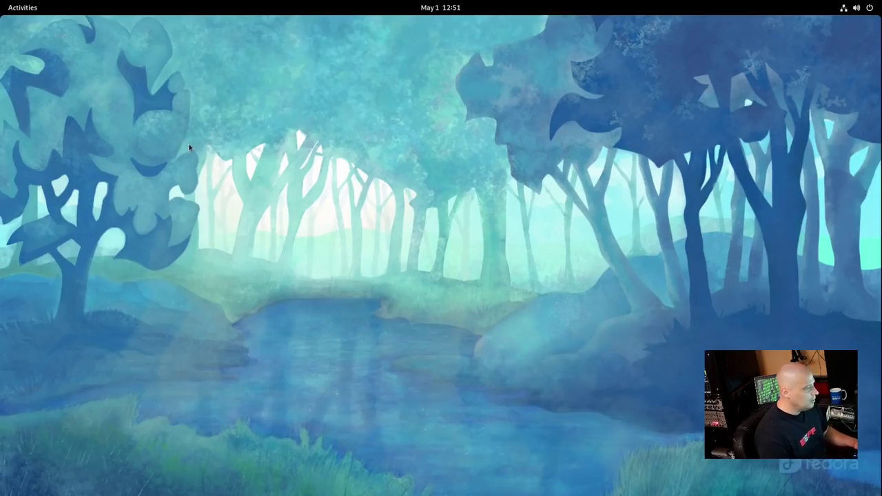
Launch Settings from the app grid and bring up the keyboard shortcuts list
click(22, 8)
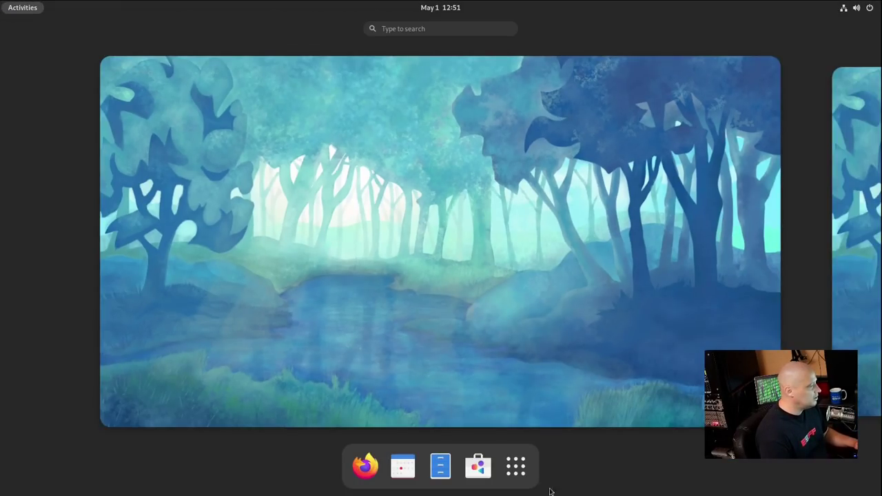
click(517, 468)
click(396, 269)
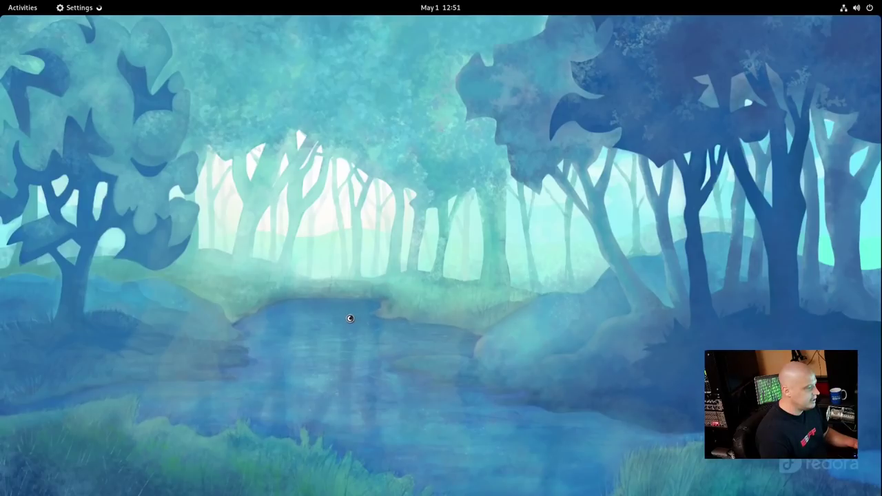
scroll(282, 223, down, 5)
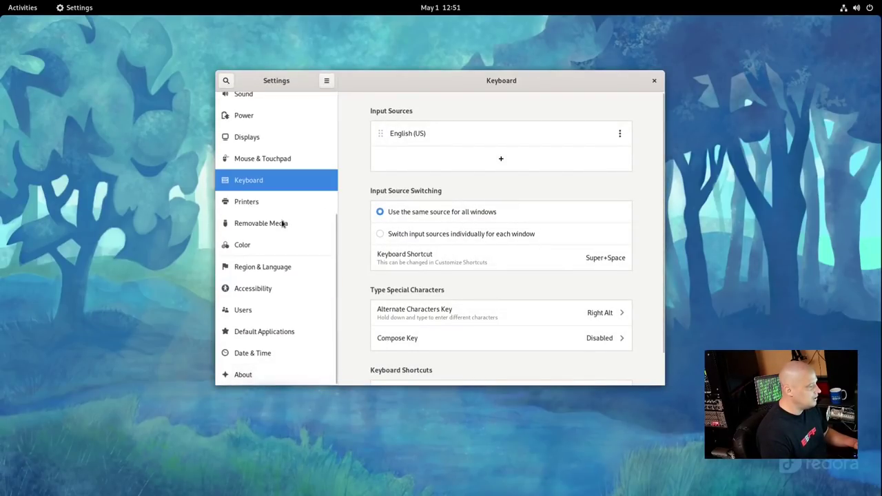
scroll(276, 249, up, 2)
scroll(376, 269, down, 1)
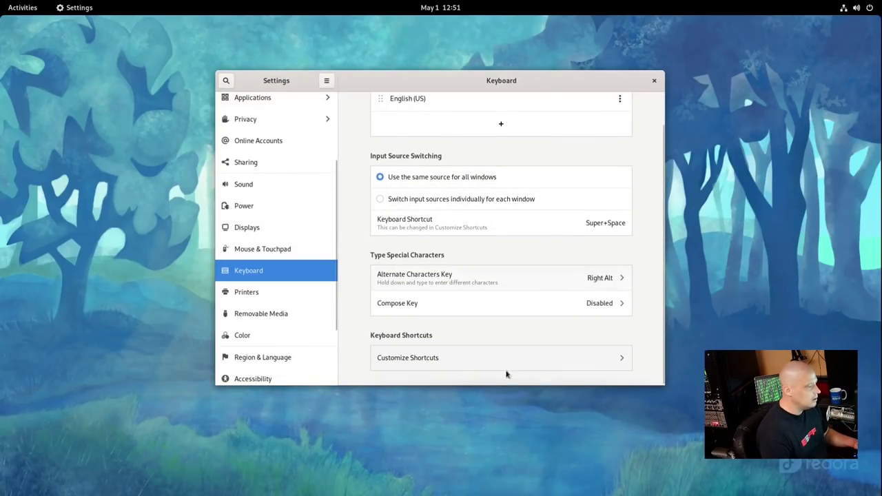
click(455, 359)
Search shortcuts for 'termina', review the Launchers shortcuts, then close Settings
text(termina)
key(BackSpace)
key(BackSpace)
key(BackSpace)
key(BackSpace)
key(BackSpace)
key(BackSpace)
key(BackSpace)
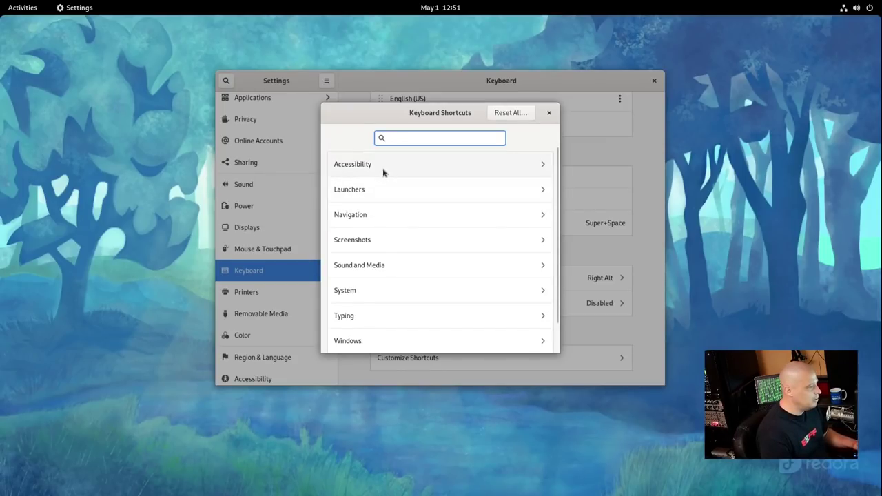
click(383, 193)
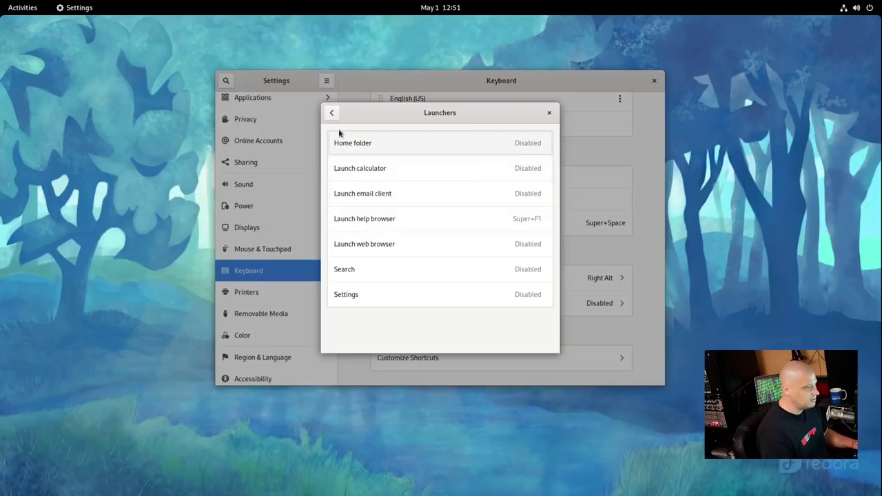
click(332, 113)
scroll(410, 280, down, 1)
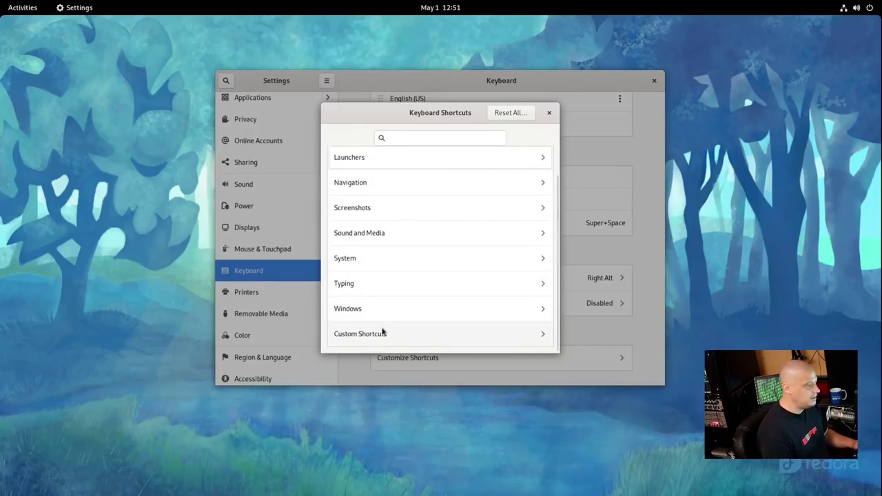
click(549, 112)
click(654, 80)
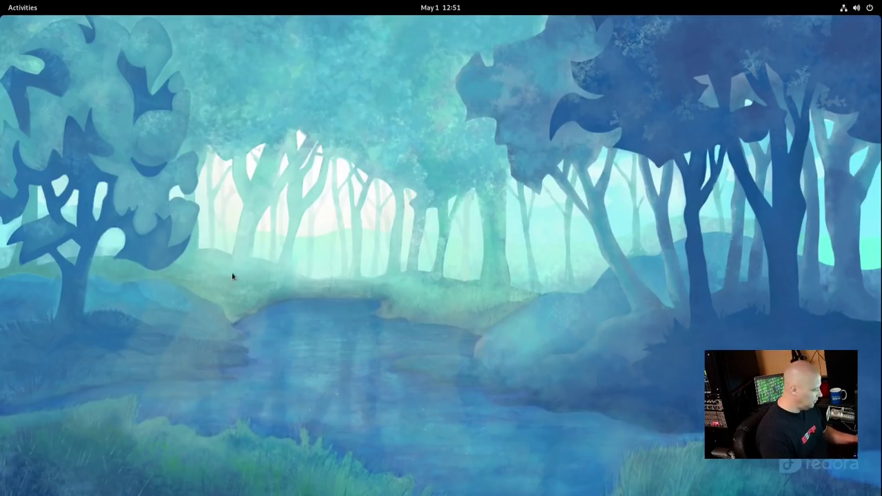
Browse the full application grid and peek inside the Utilities folder before closing it
key(super)
click(515, 467)
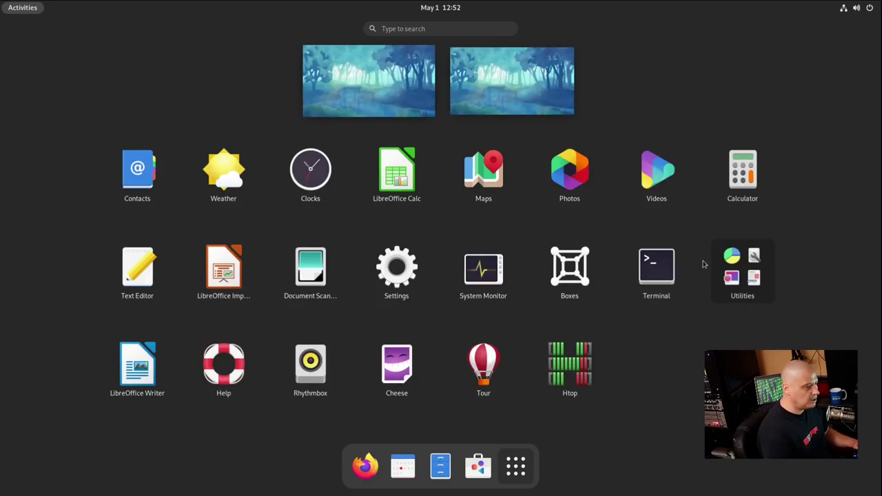
click(720, 265)
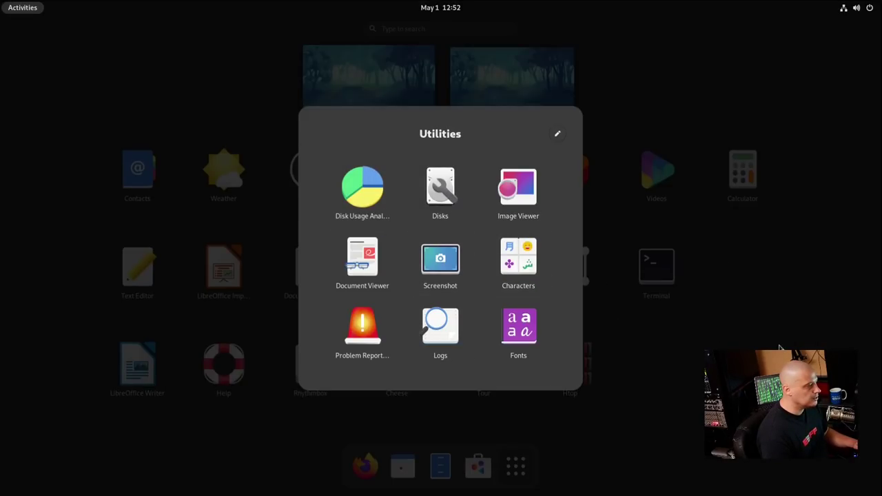
click(627, 337)
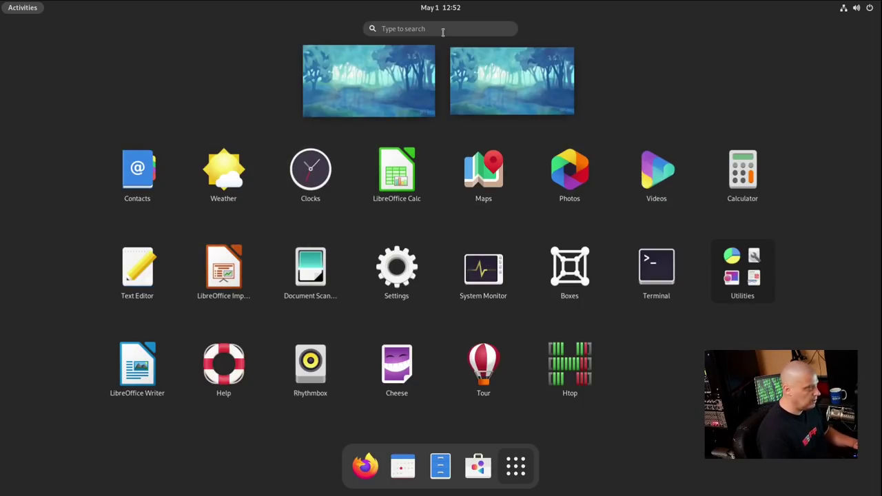
Search 'file' to launch Files, then tile it to the left and right halves
text(file)
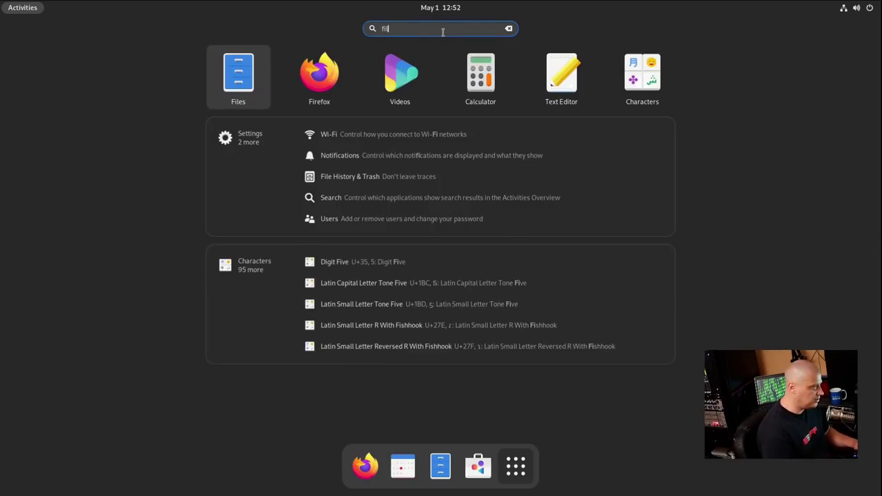
click(397, 66)
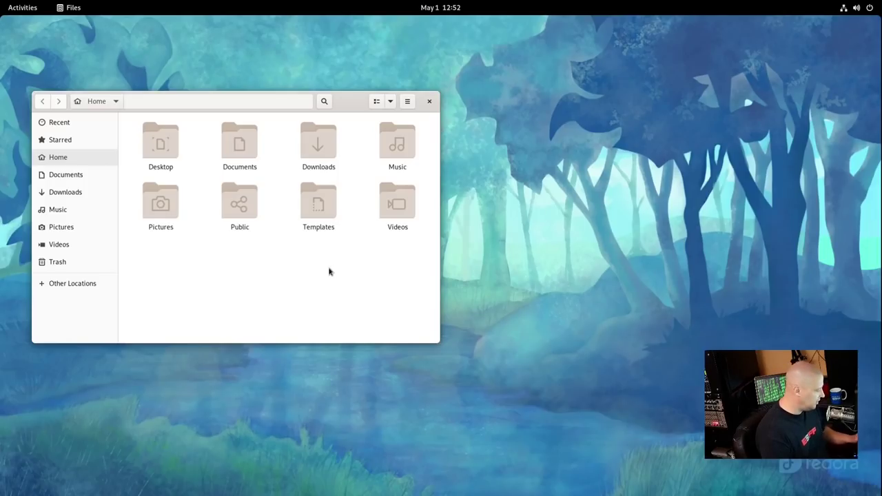
key(super+Left)
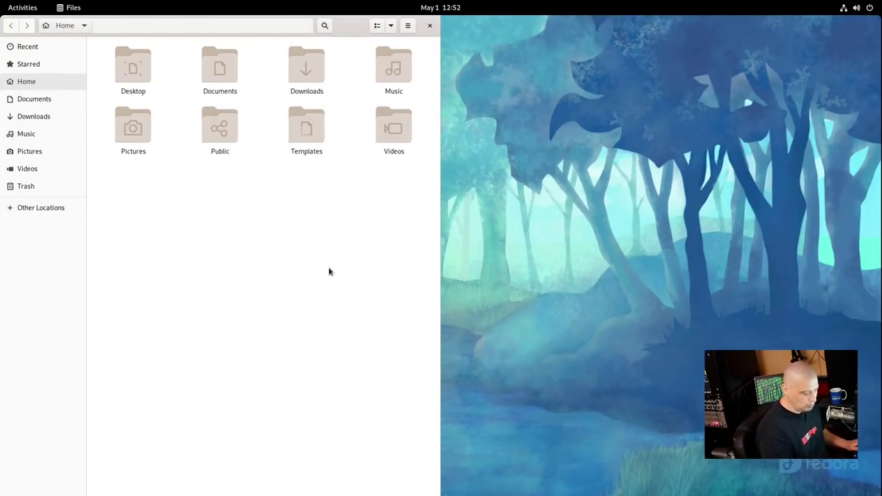
key(super+Right)
key(super+Left)
key(super+Right)
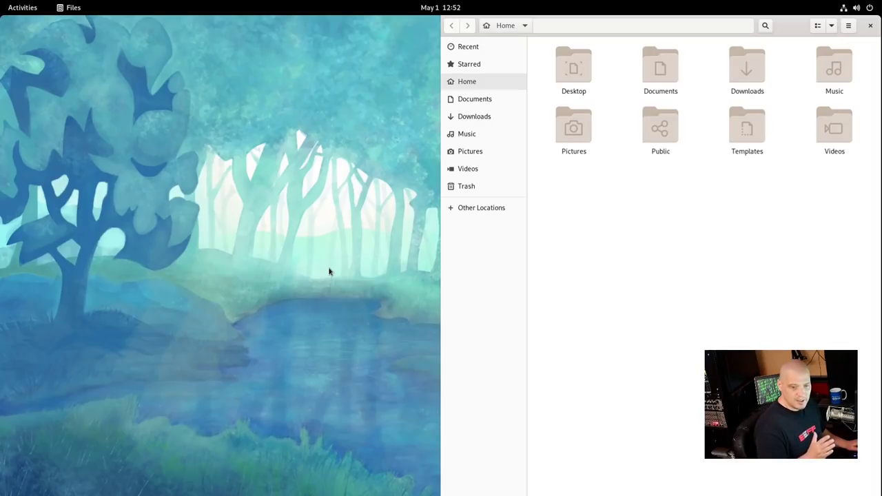
Maximize the Files window, restore its normal size, then close it
key(super+Up)
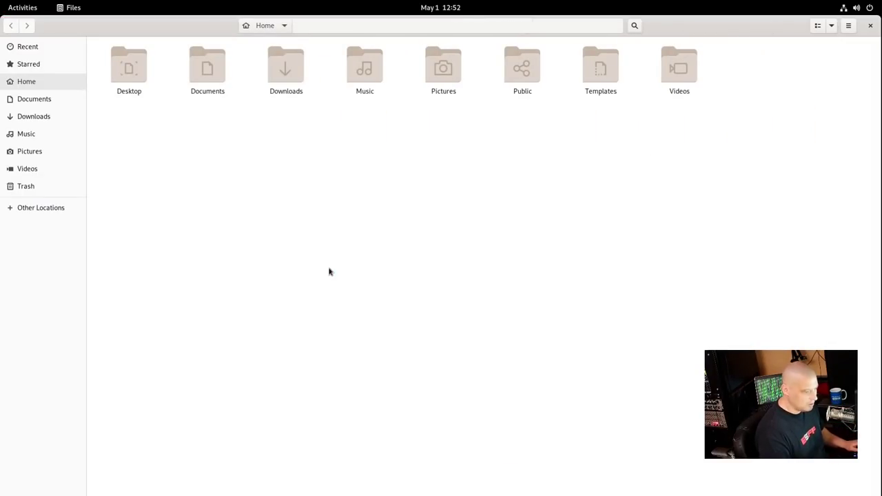
key(super+Down)
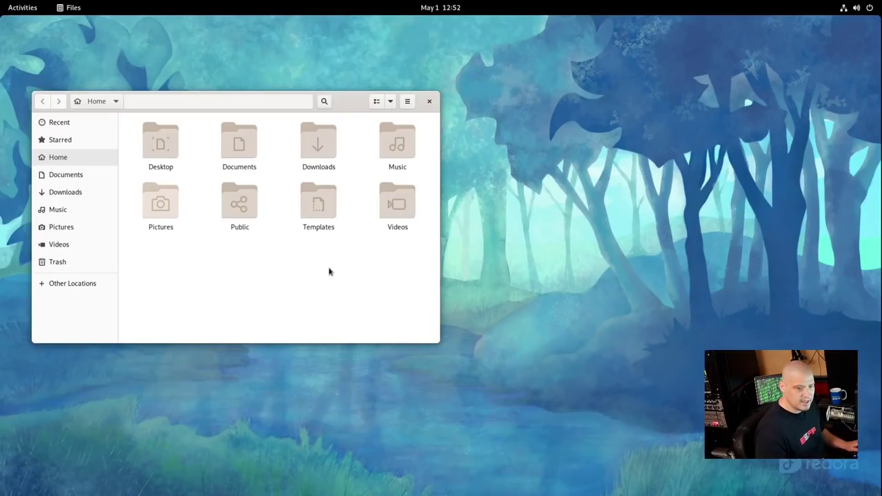
key(super+h)
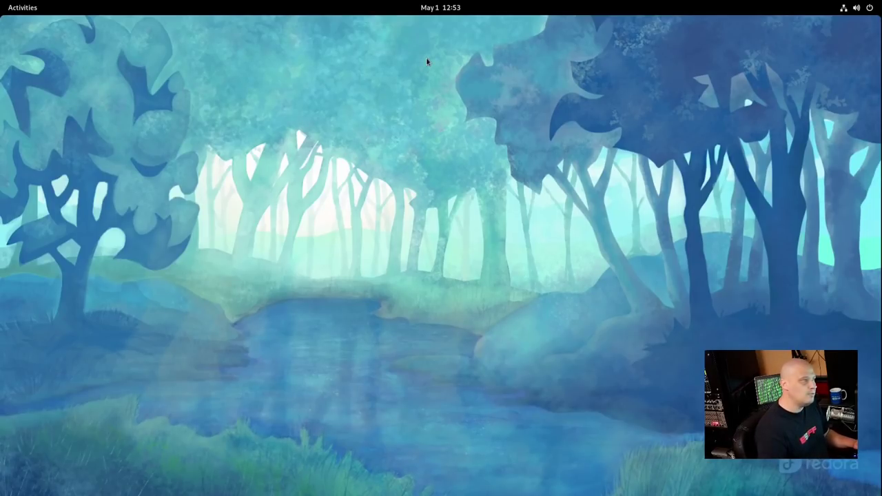
click(438, 9)
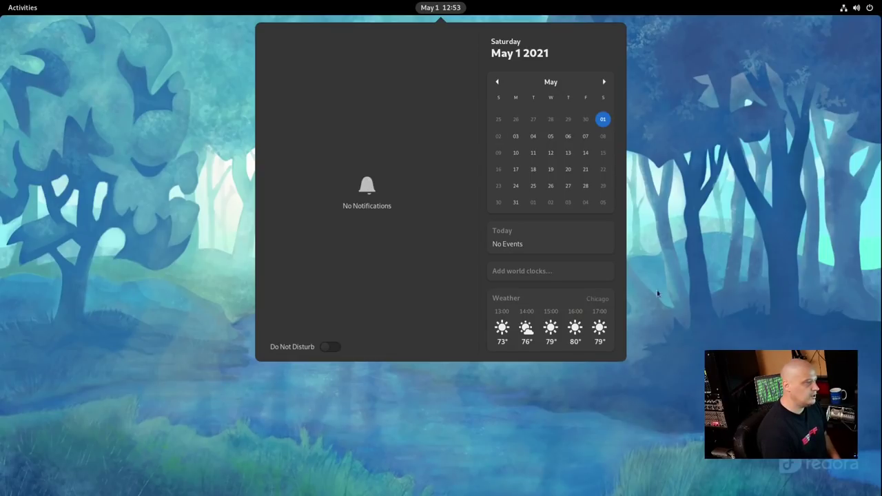
click(454, 8)
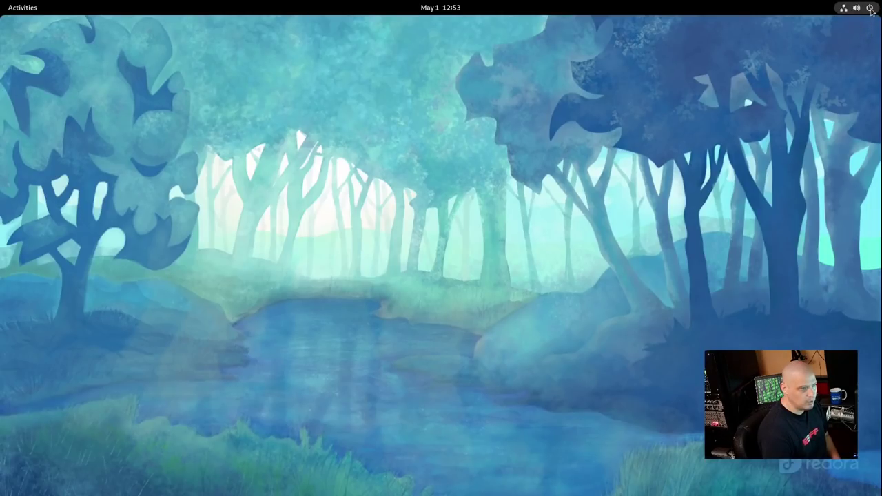
click(870, 9)
click(870, 9)
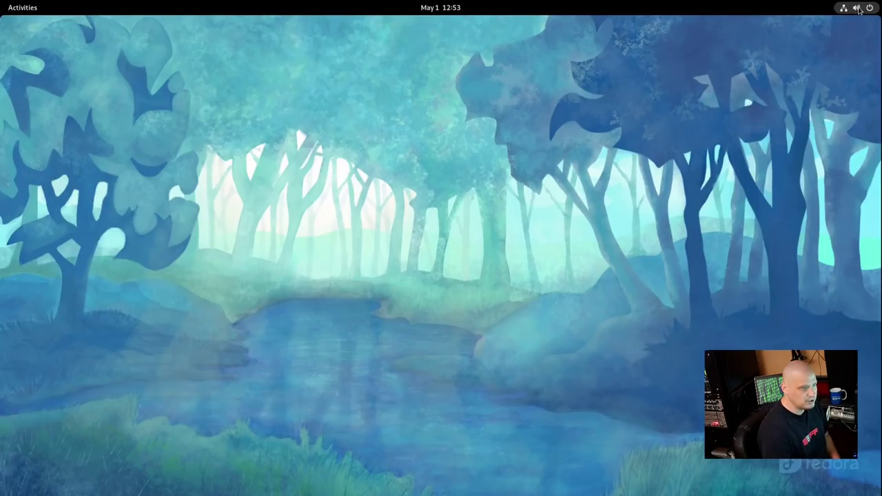
click(860, 9)
click(860, 9)
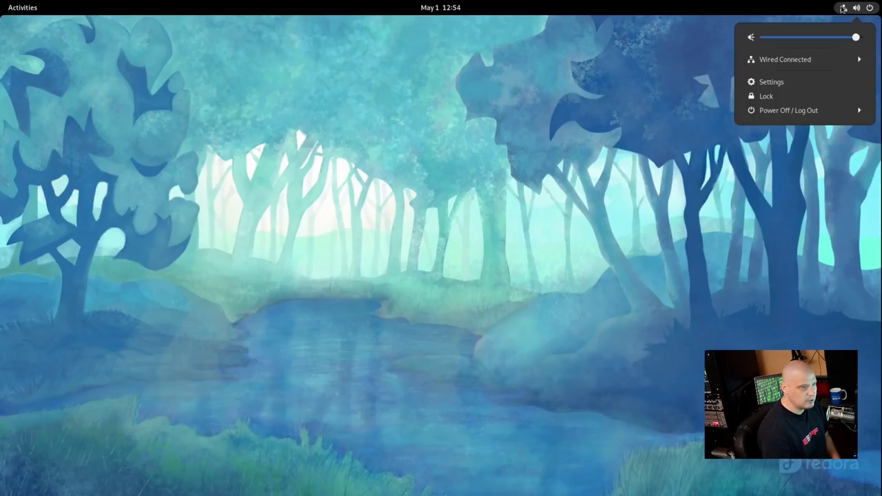
click(810, 177)
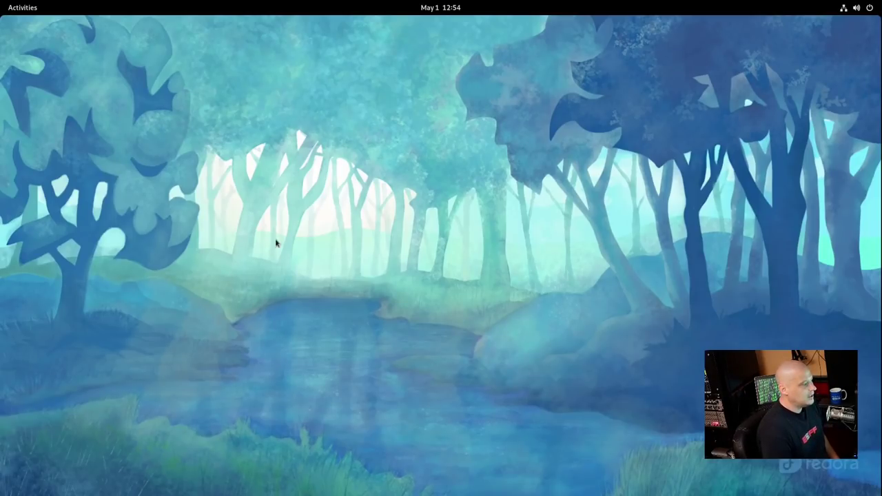
click(19, 8)
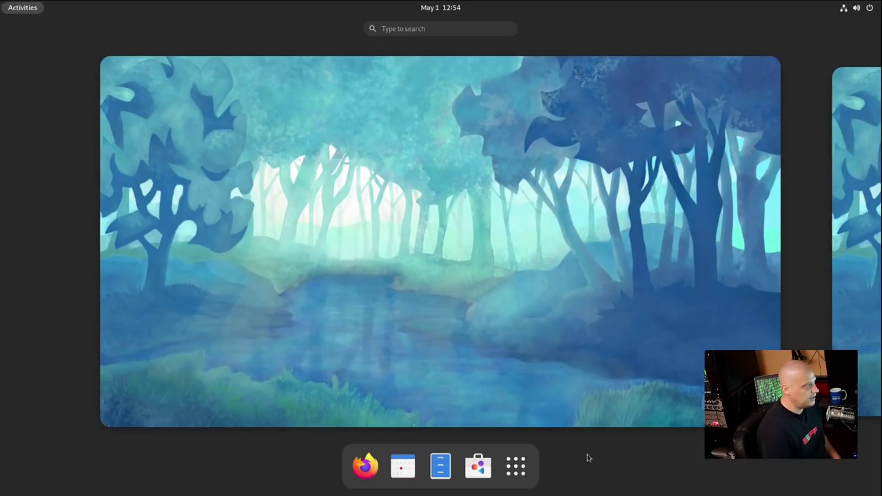
click(523, 467)
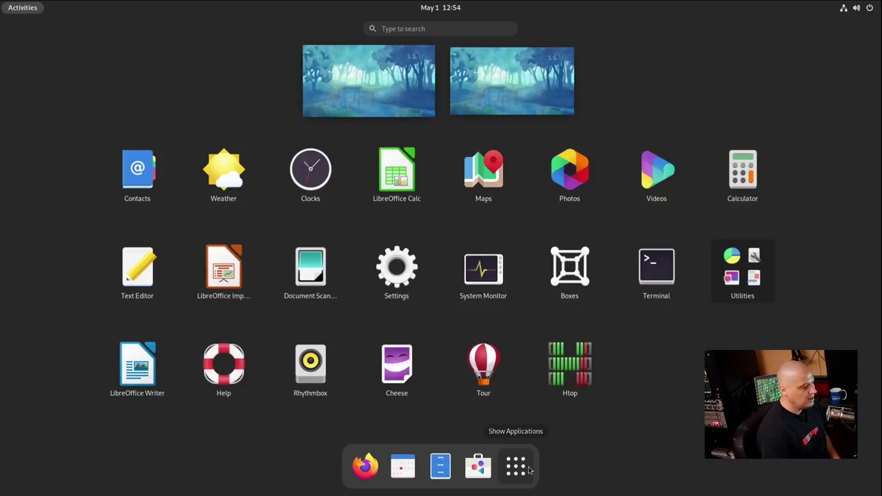
click(529, 470)
click(529, 470)
click(529, 470)
click(33, 8)
click(33, 8)
click(406, 264)
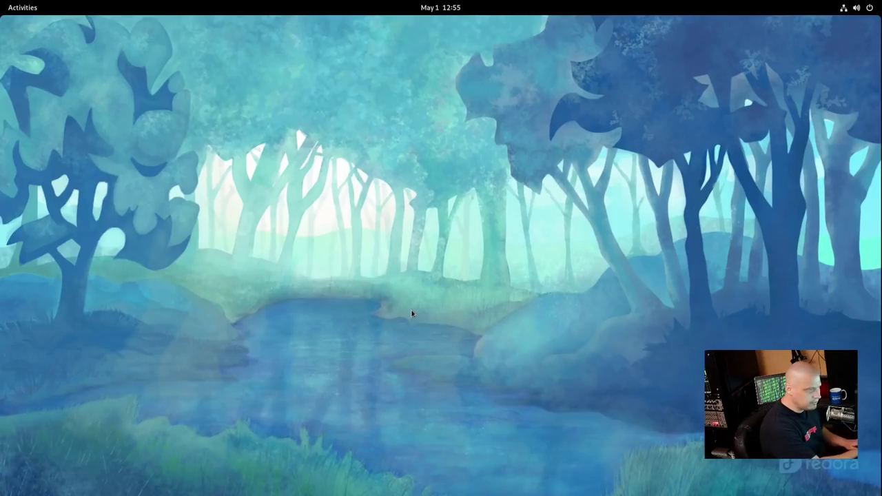
key(alt+F2)
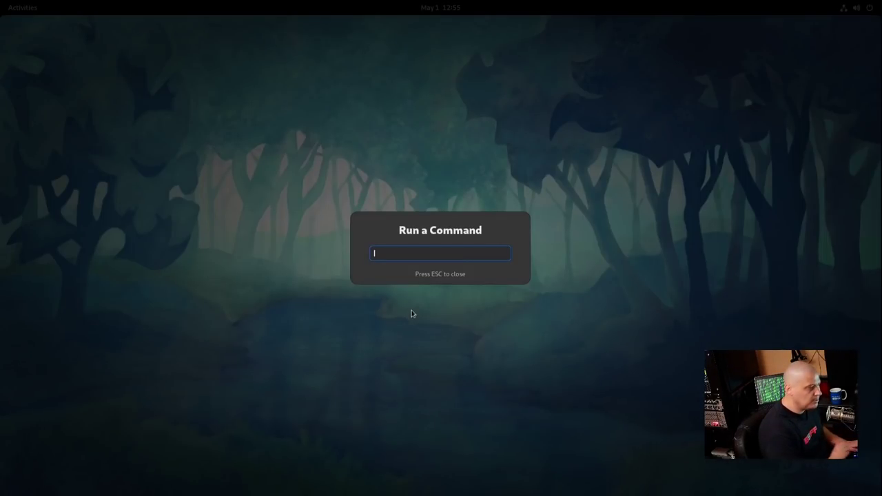
key(Escape)
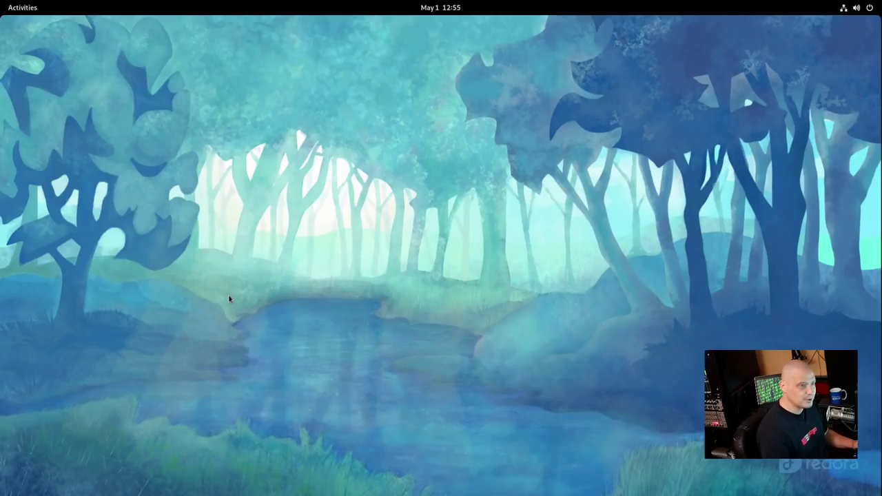
click(17, 10)
click(17, 10)
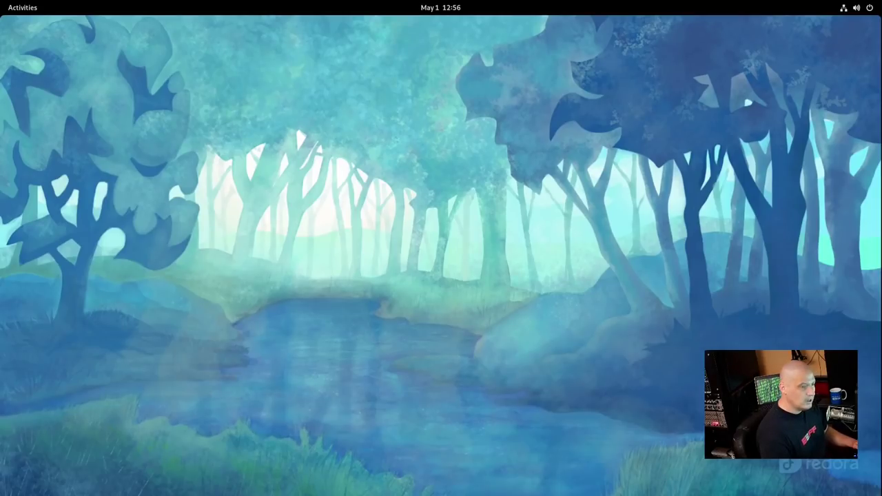
key(super)
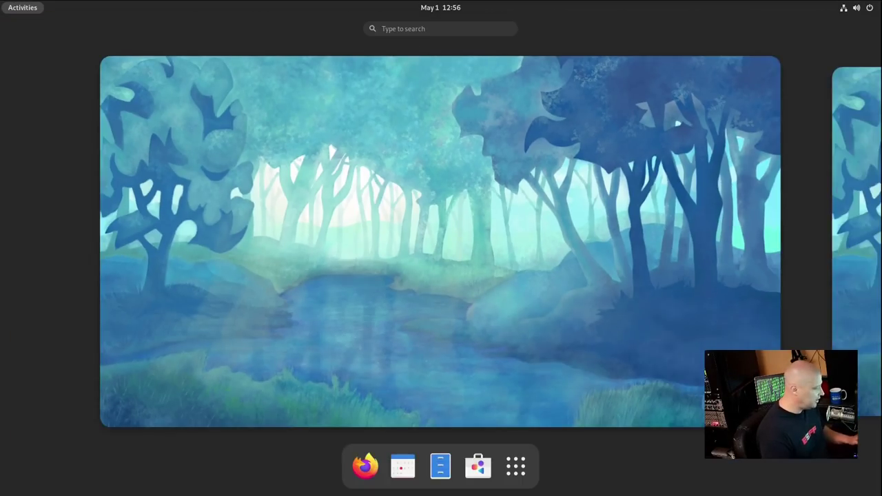
click(528, 471)
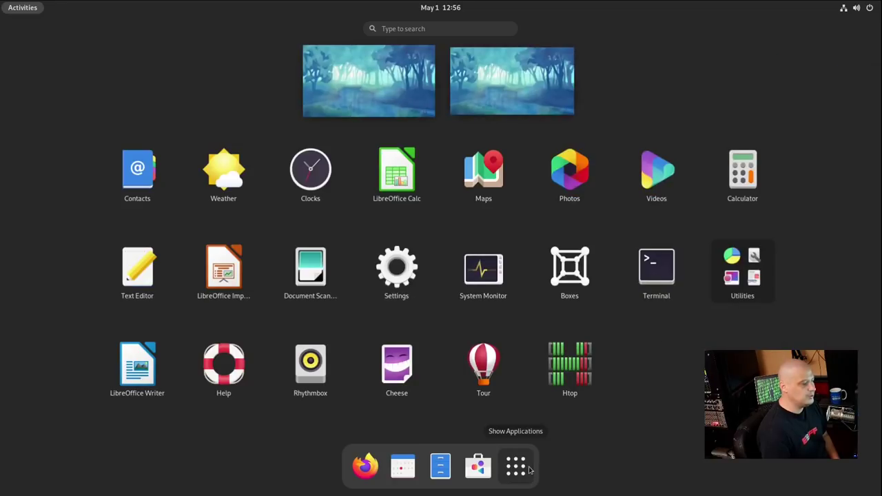
click(528, 471)
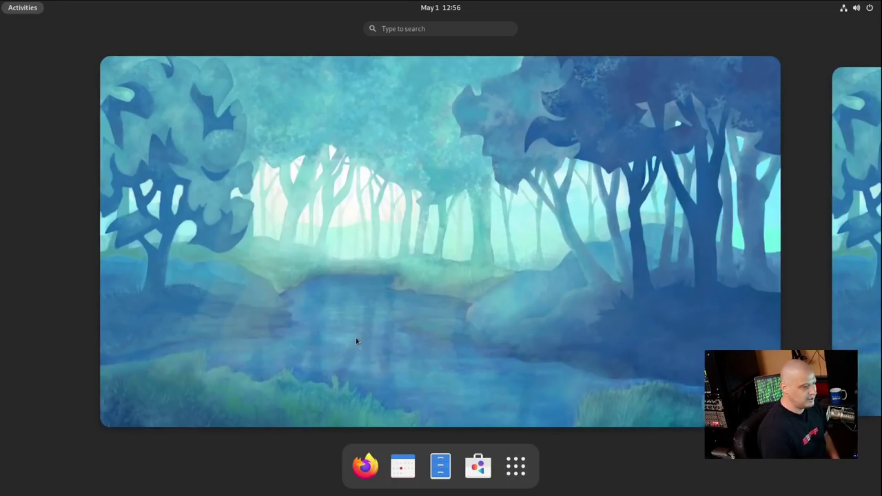
click(22, 8)
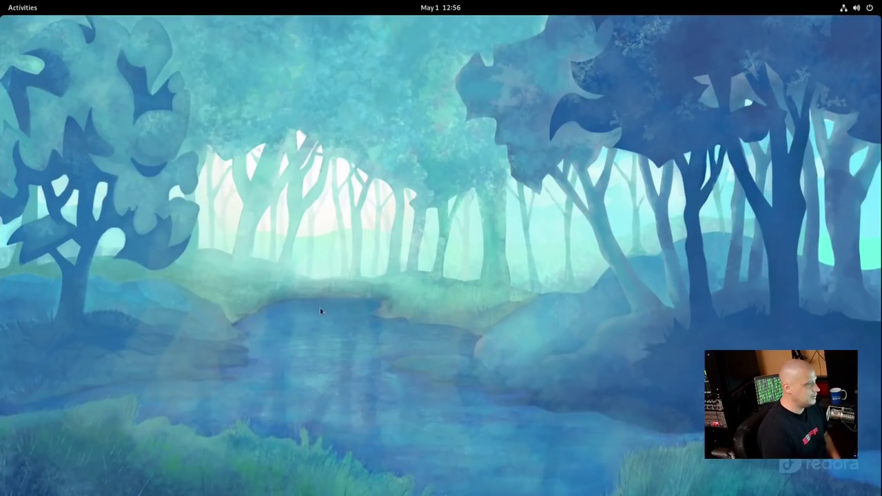